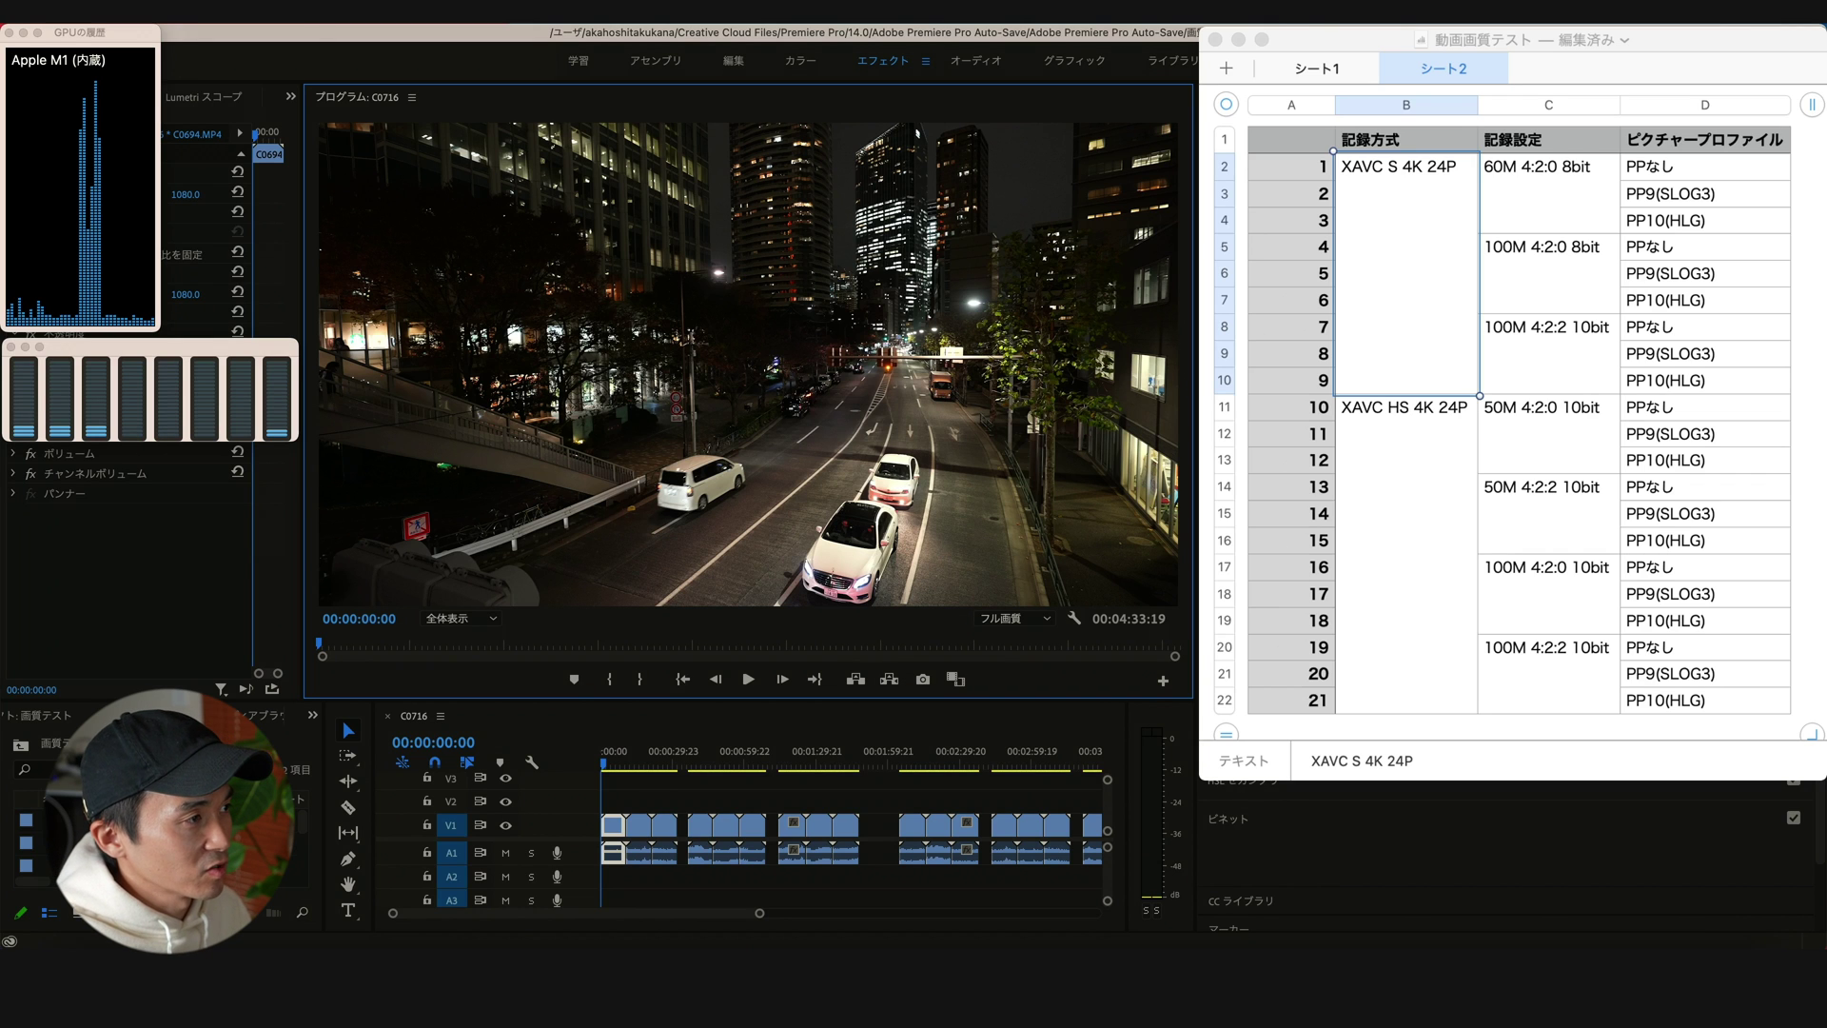
Mark the 60M 4:2:0 8bit rows (C2:D4) in the Numbers table and play the sequence's first clips
{"action": "key", "text": "super+Tab"}
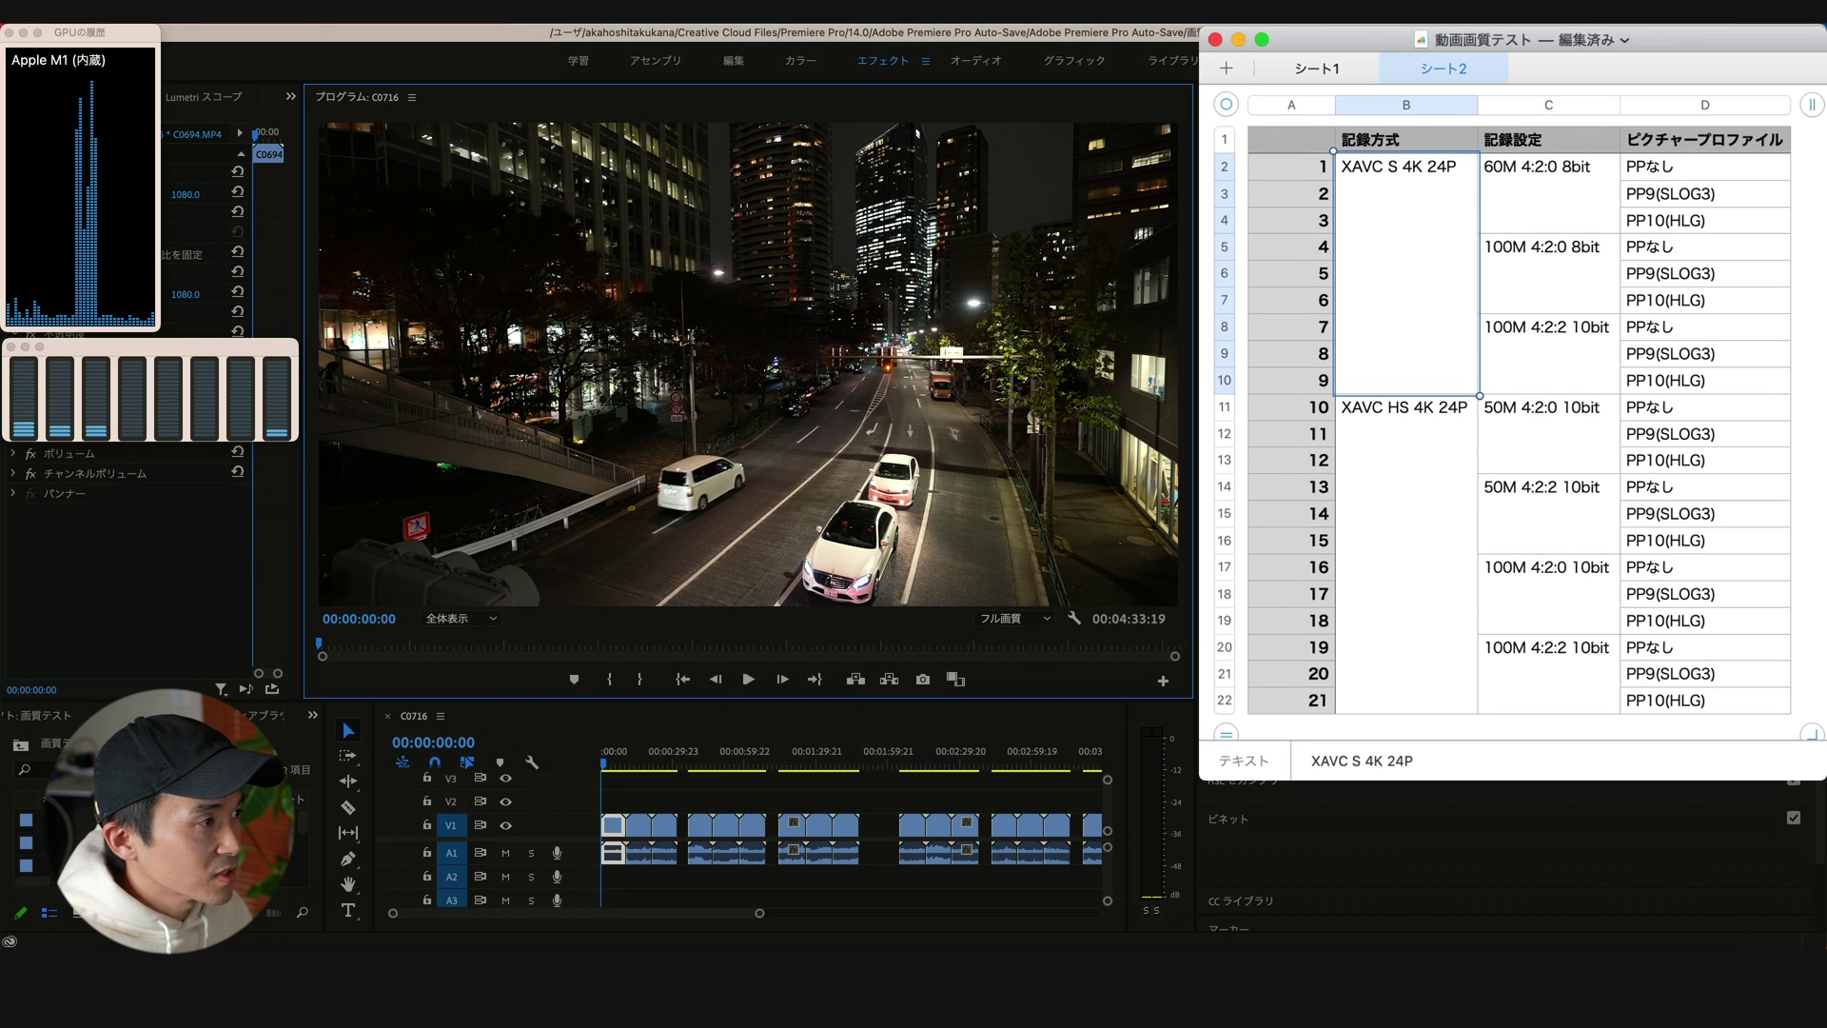
{"action": "left_click_drag", "start_coordinate": [1537, 166], "coordinate": [1694, 220]}
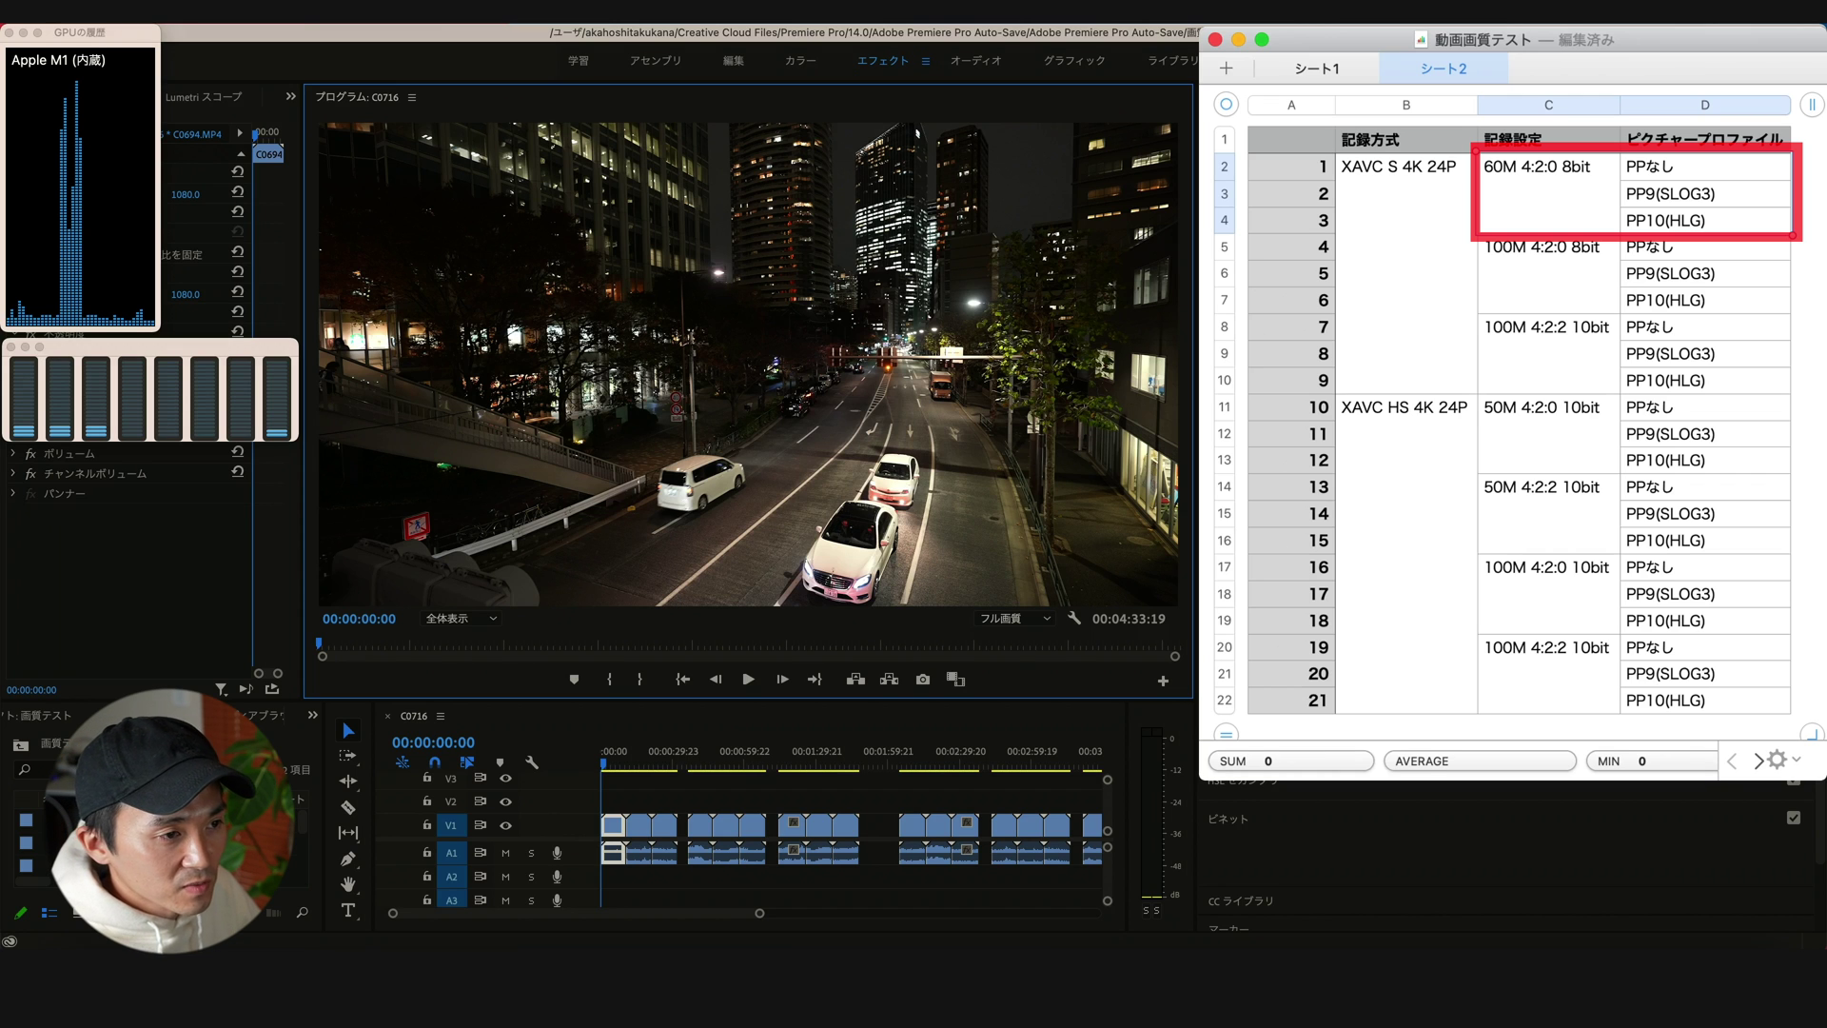
{"action": "left_click", "coordinate": [748, 680]}
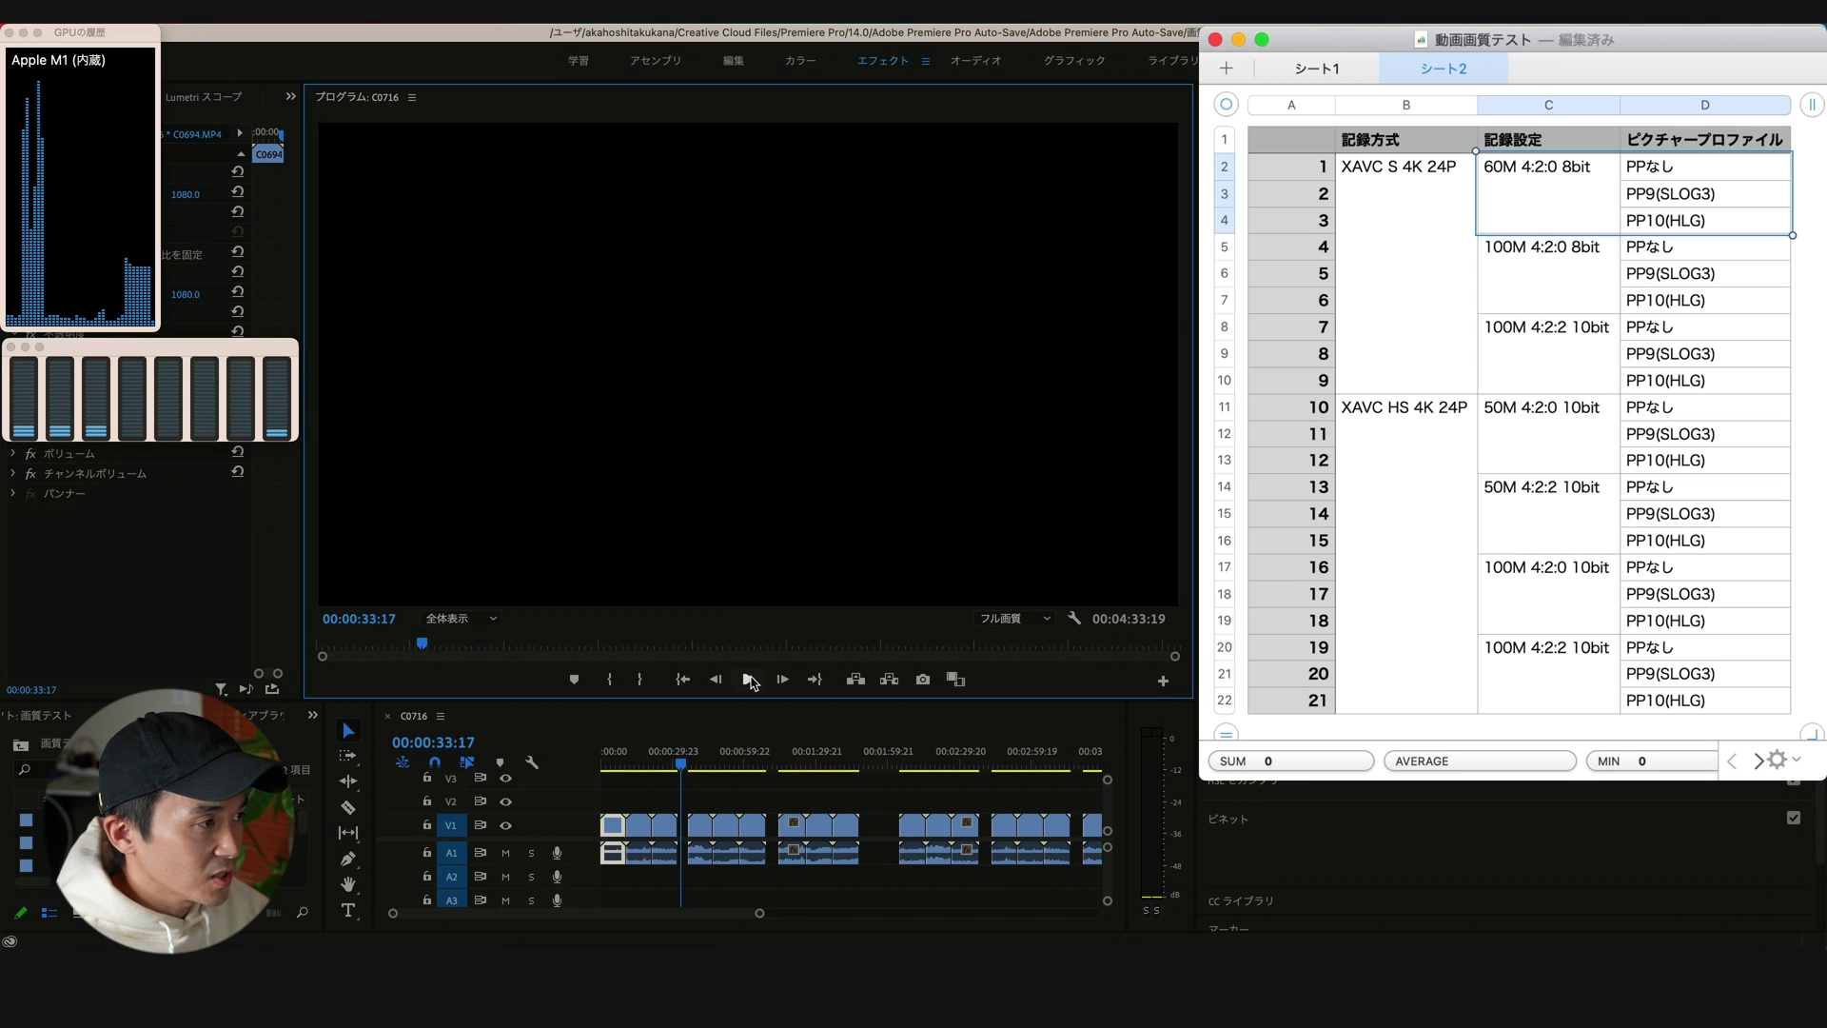
{"action": "key", "text": "Down"}
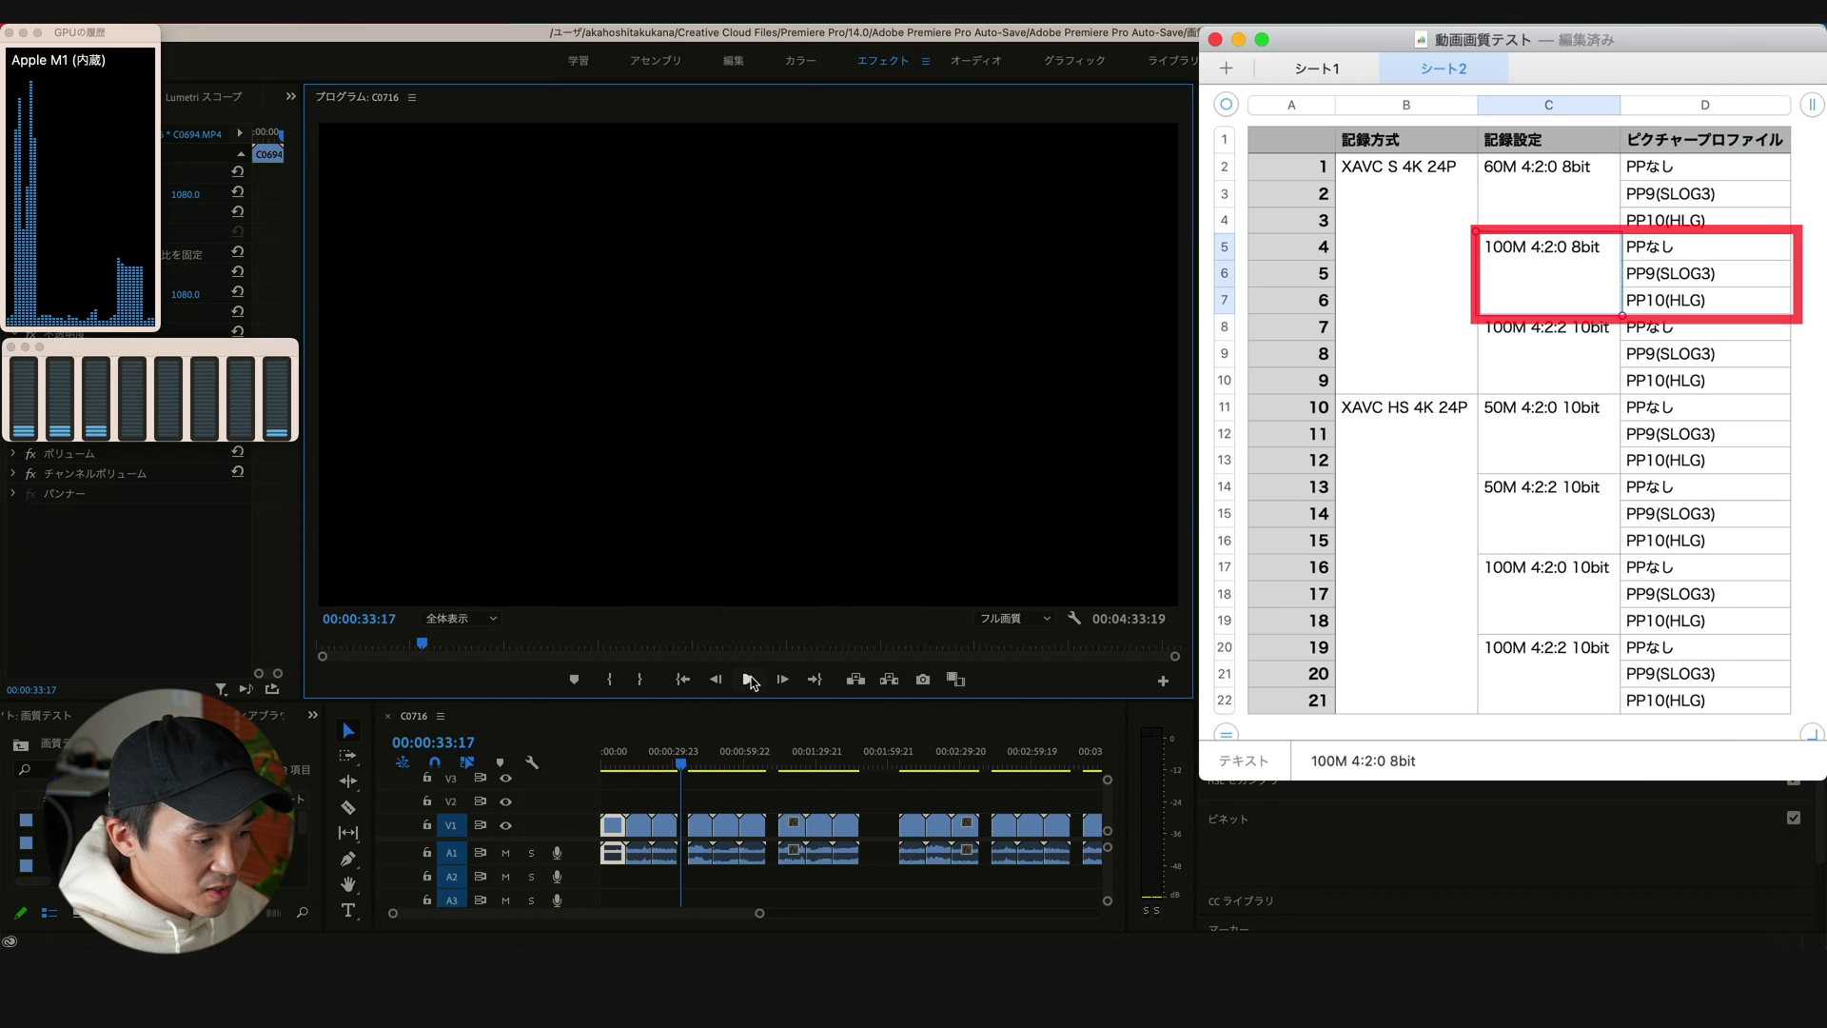
Play the 100M 4:2:0 8bit clips through PP10(HLG), stopping at 00:01:10:05
{"action": "left_click", "coordinate": [750, 680]}
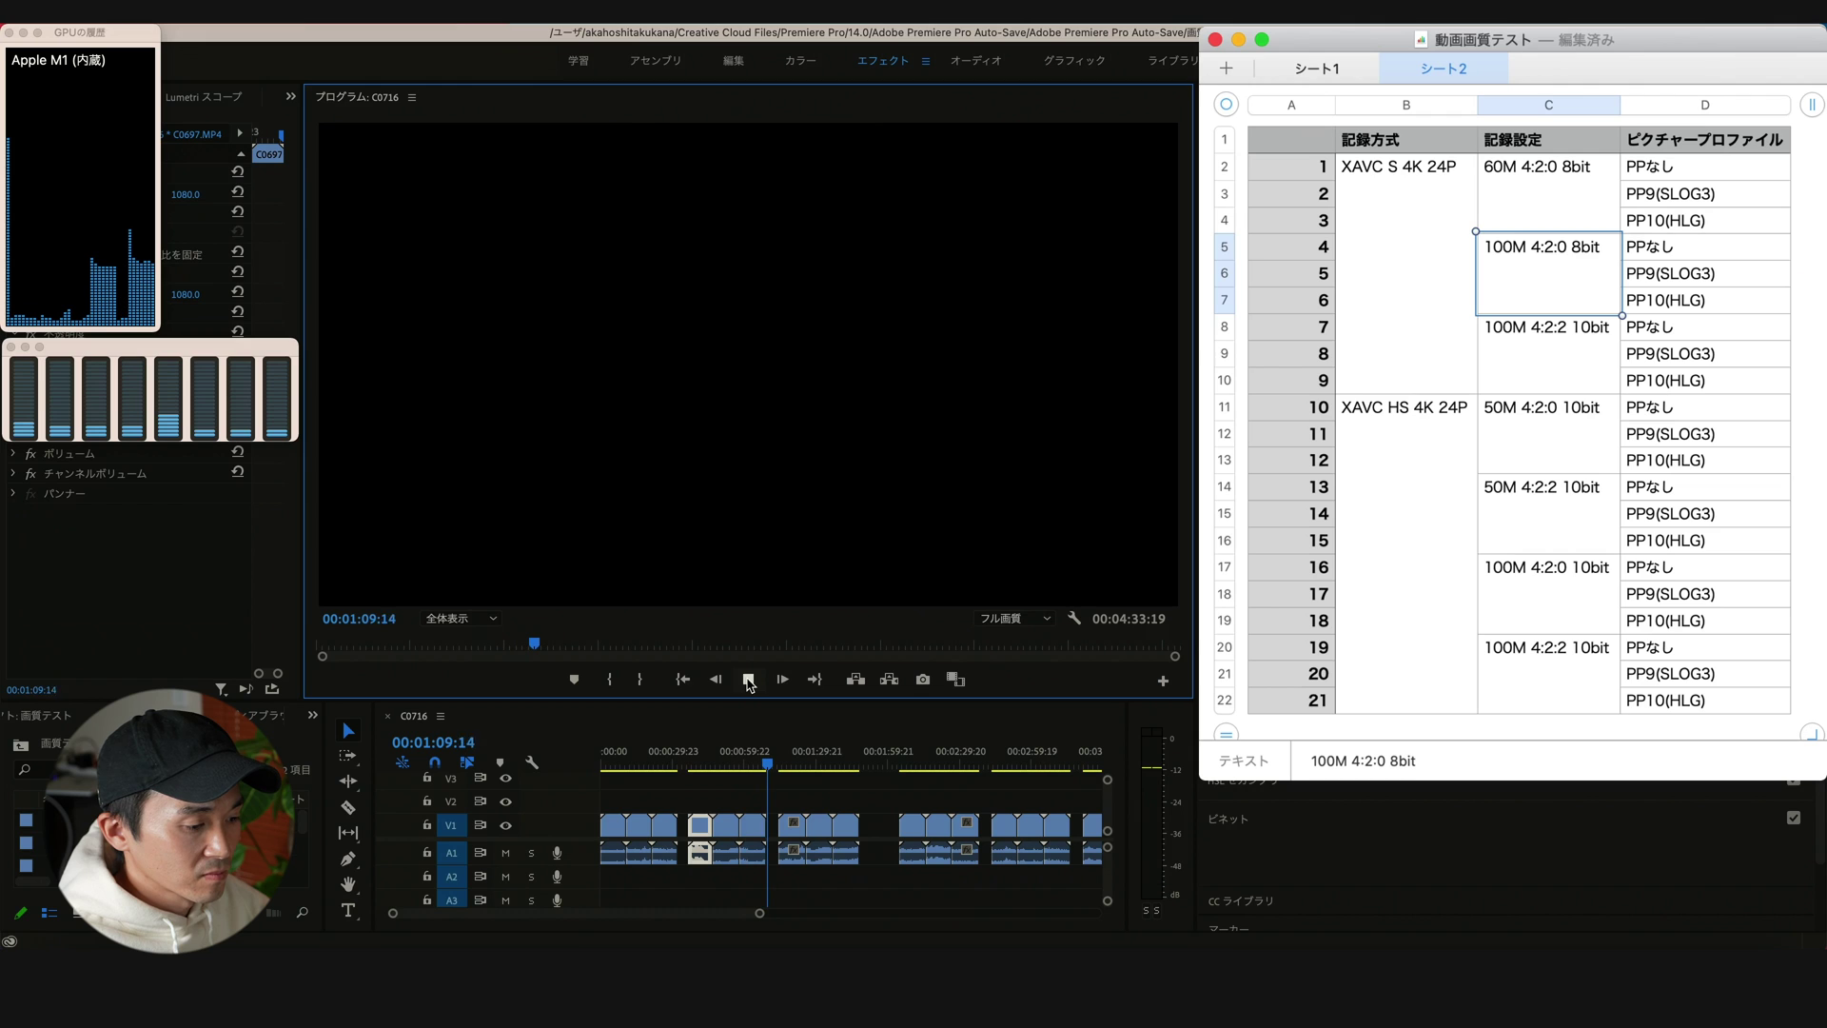
{"action": "left_click", "coordinate": [748, 680]}
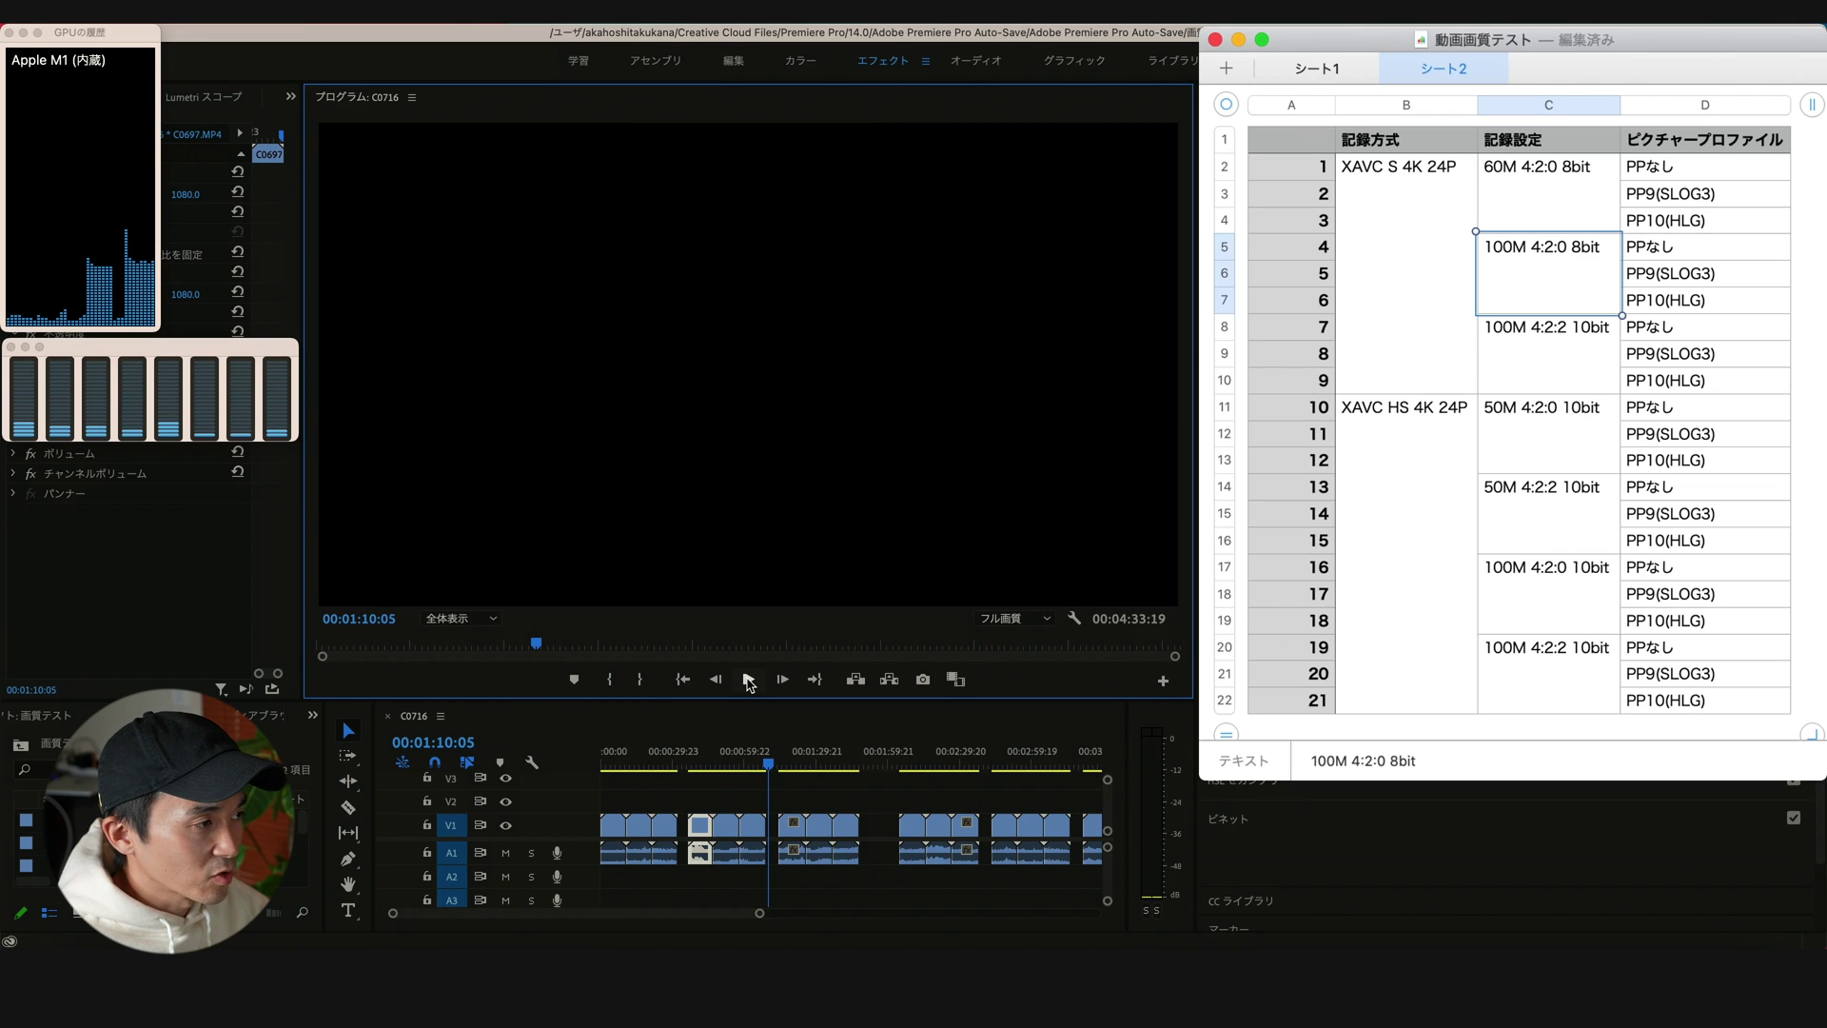
{"action": "key", "text": "Down"}
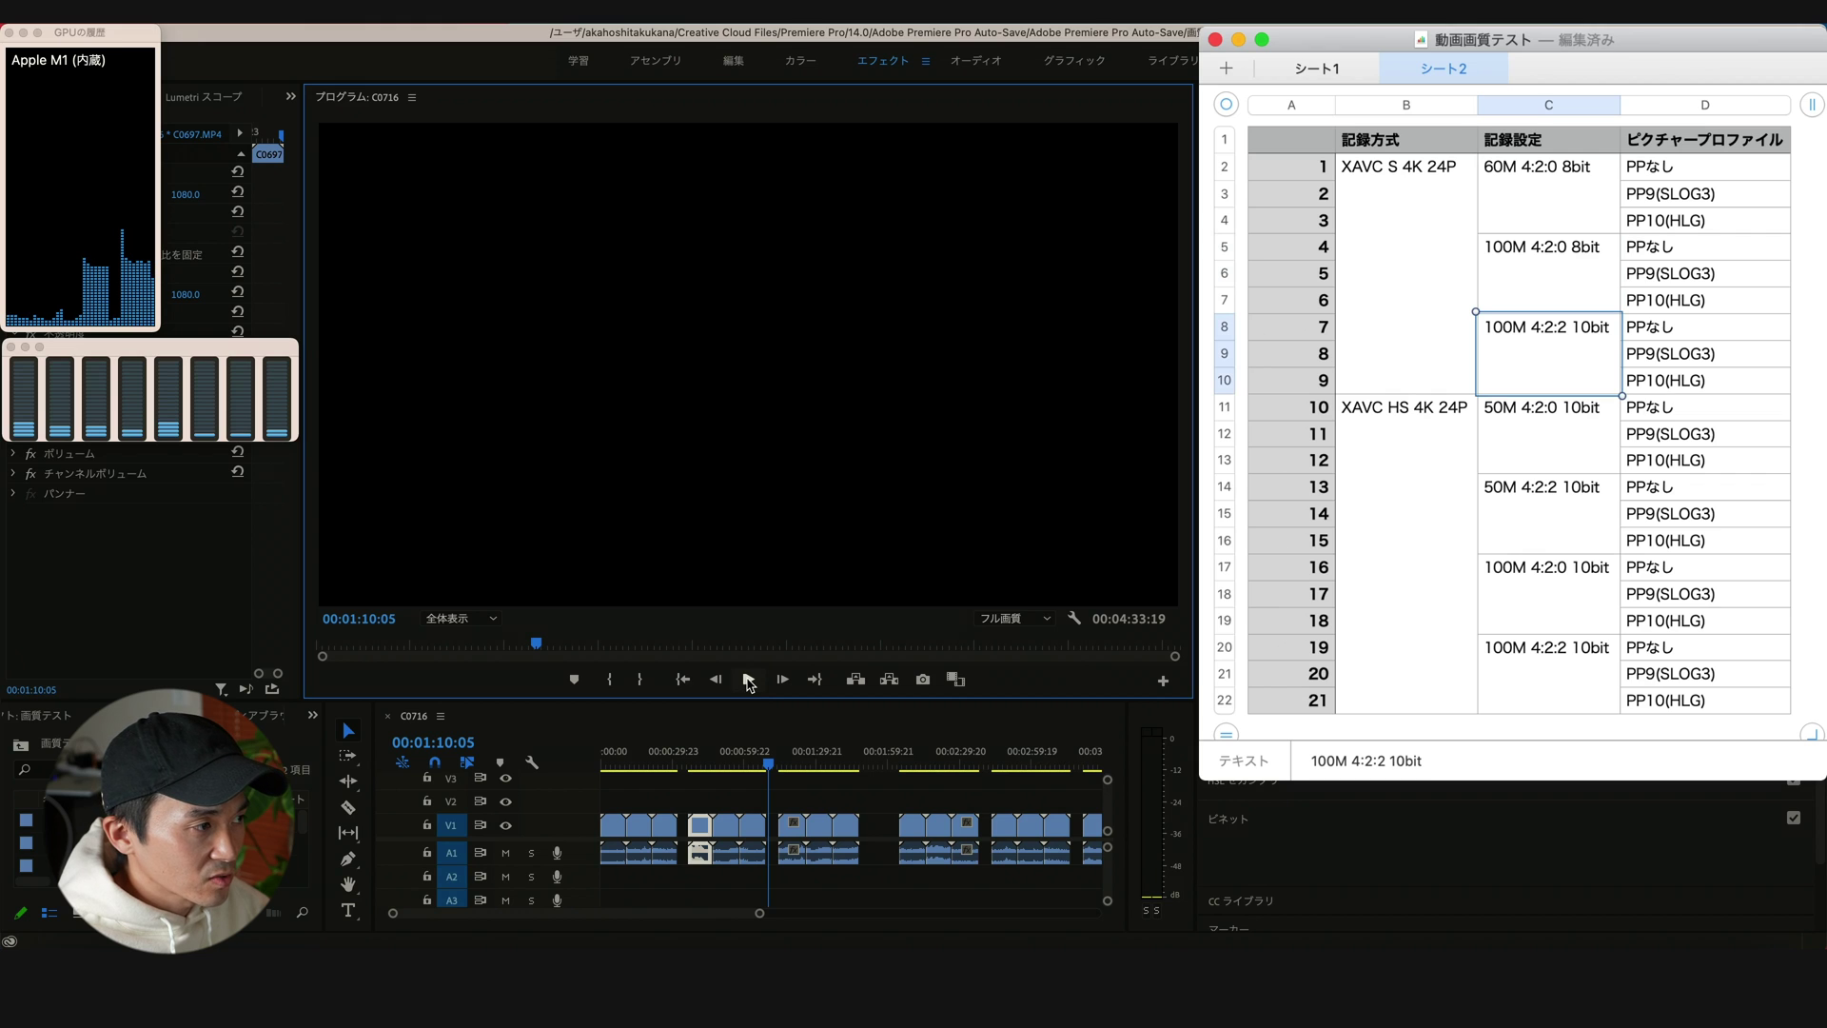
Mark the 100M 4:2:2 10bit rows and play those clips up to 00:01:50:03
{"action": "key", "text": "shift+Right"}
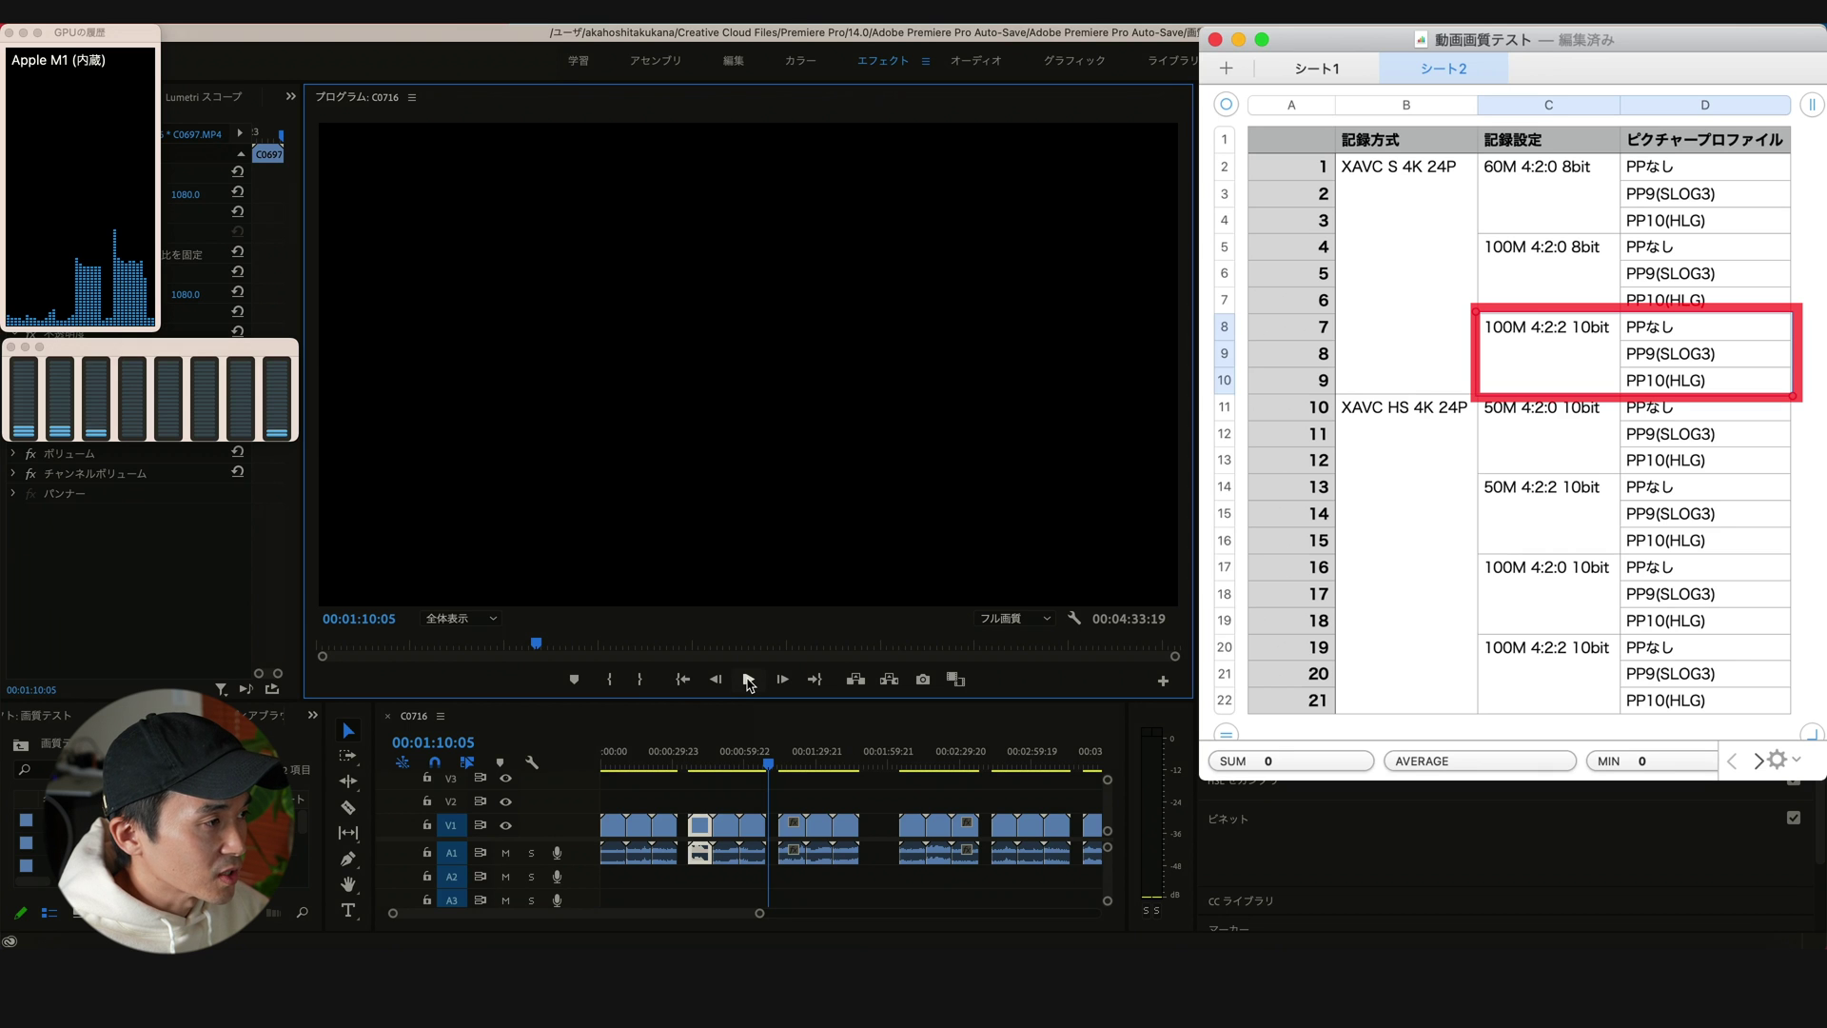
{"action": "left_click", "coordinate": [749, 680]}
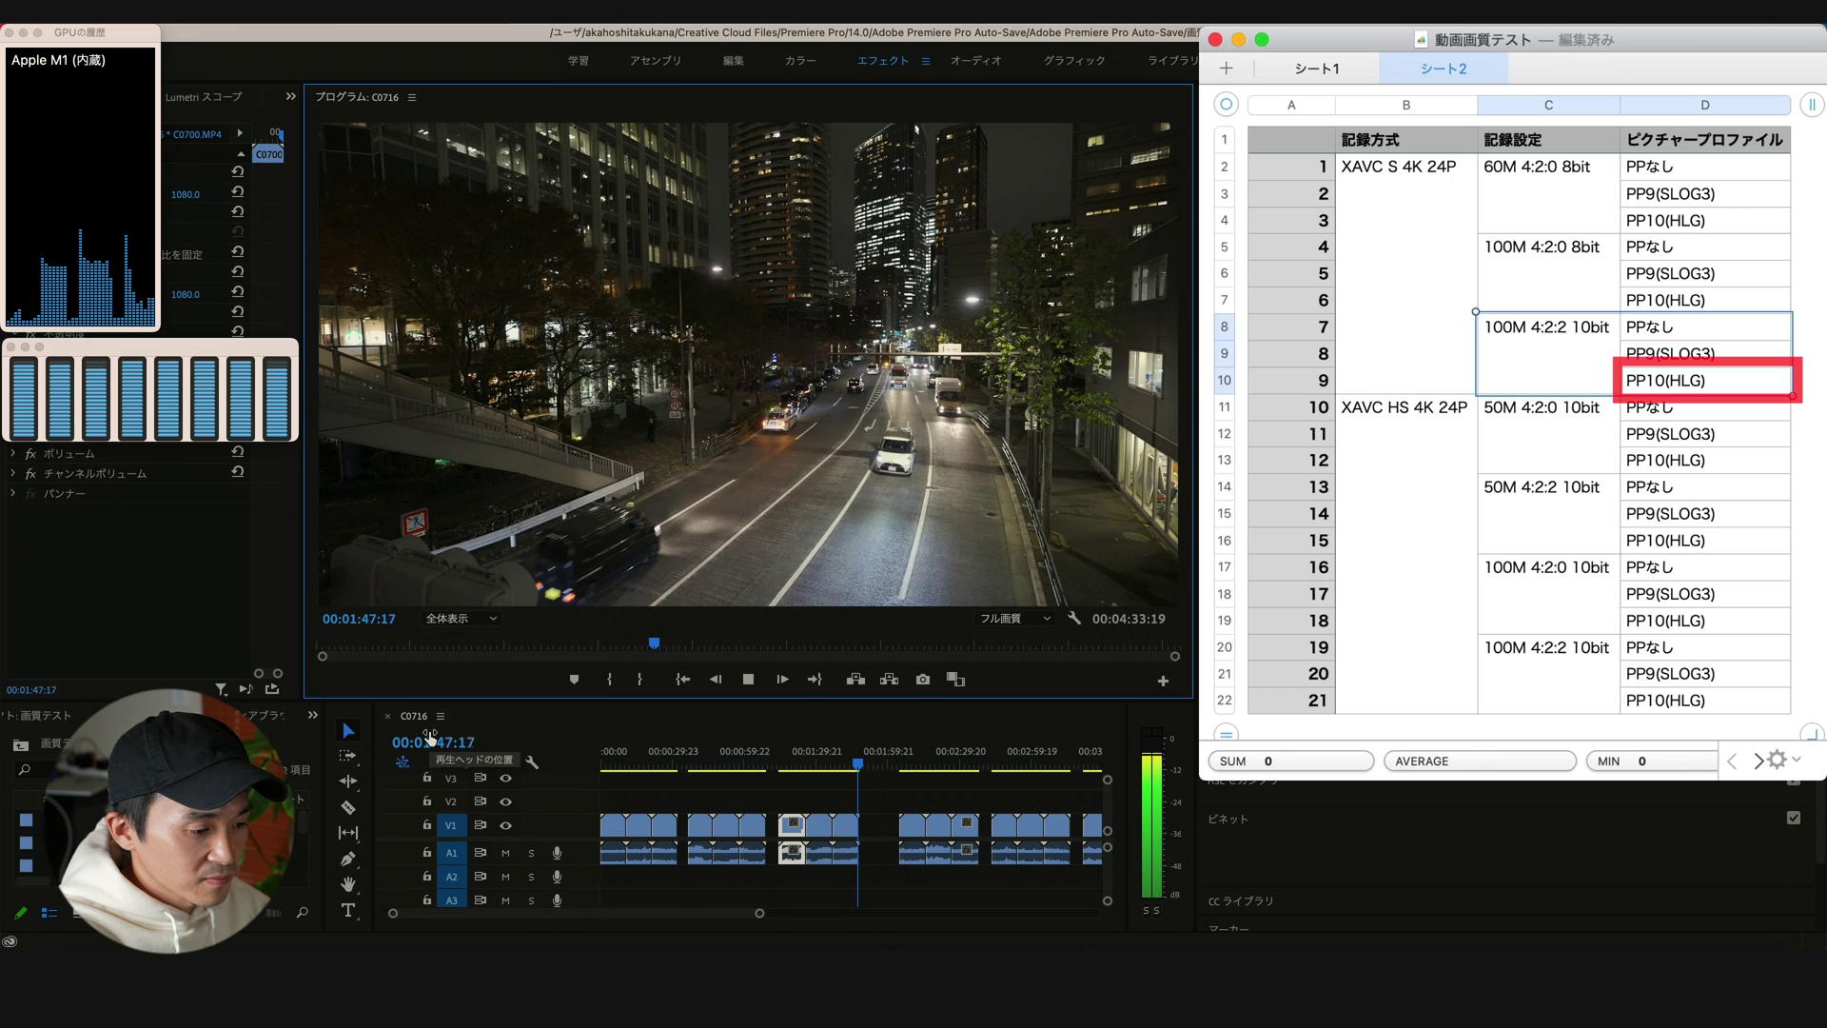
{"action": "left_click", "coordinate": [747, 678]}
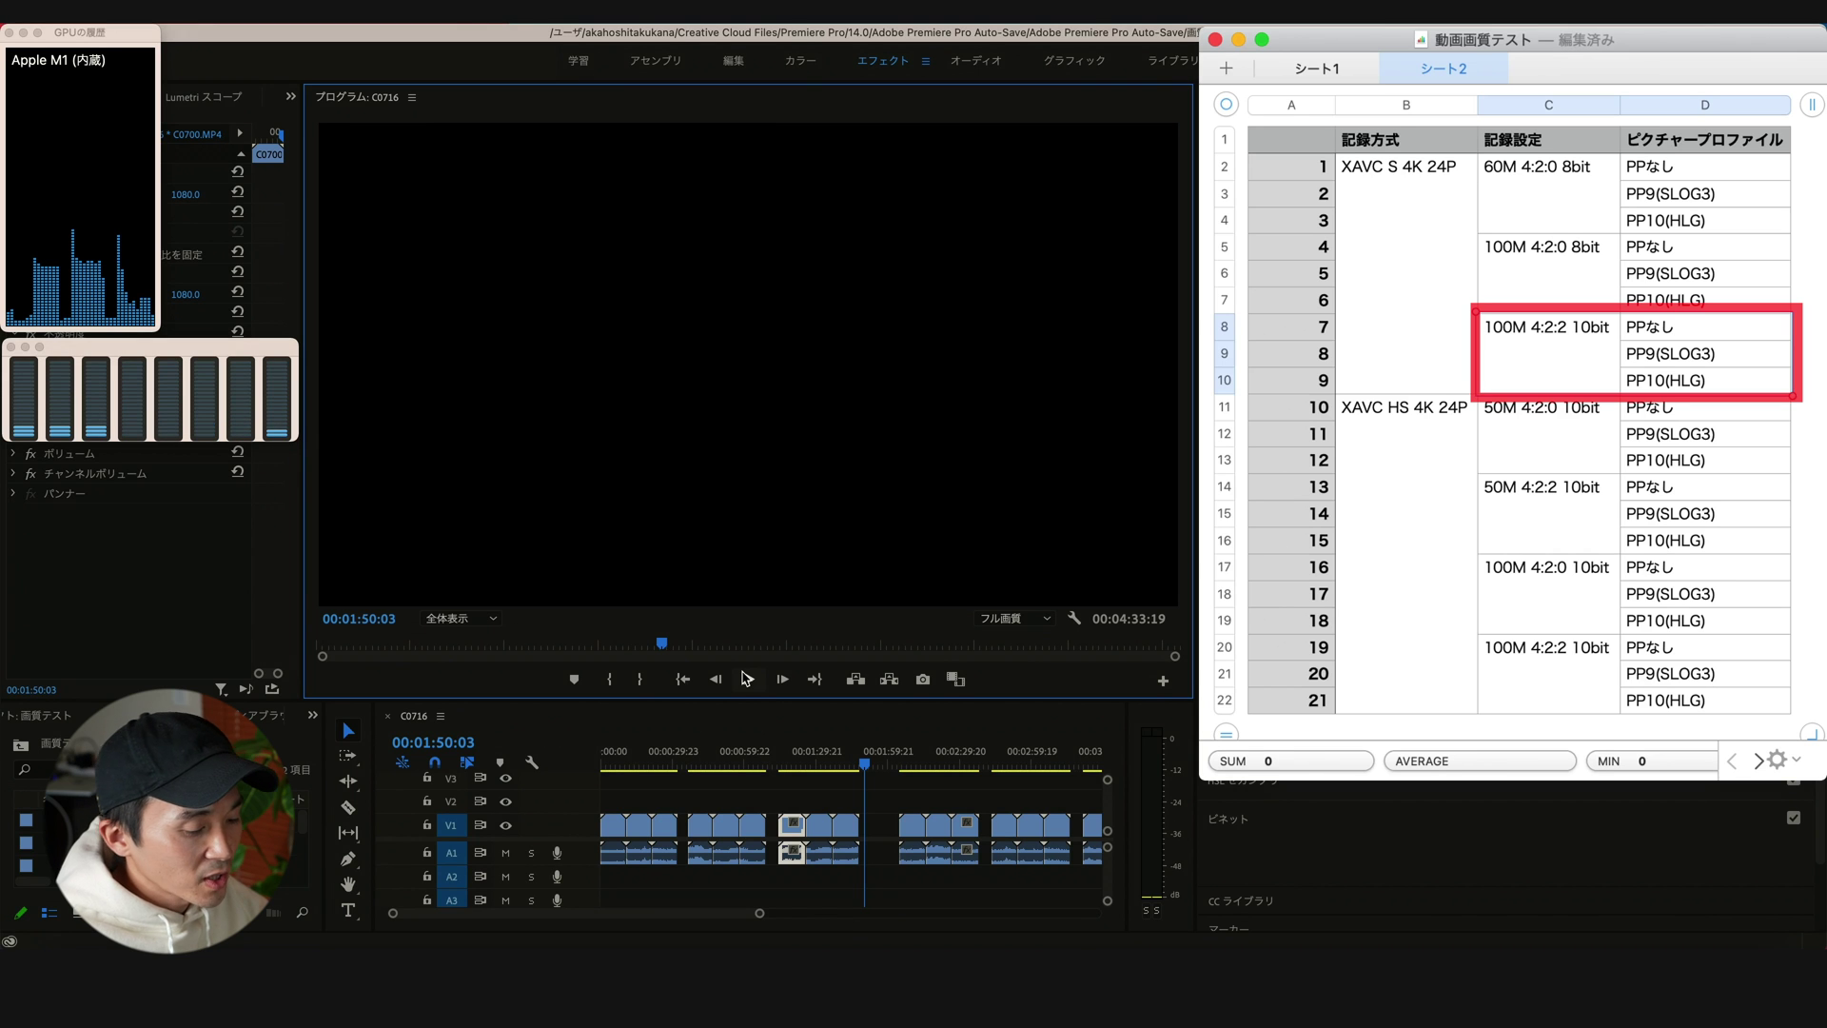
Move the table selection to the XAVC HS 4K 24P group
{"action": "key", "text": "shift+3"}
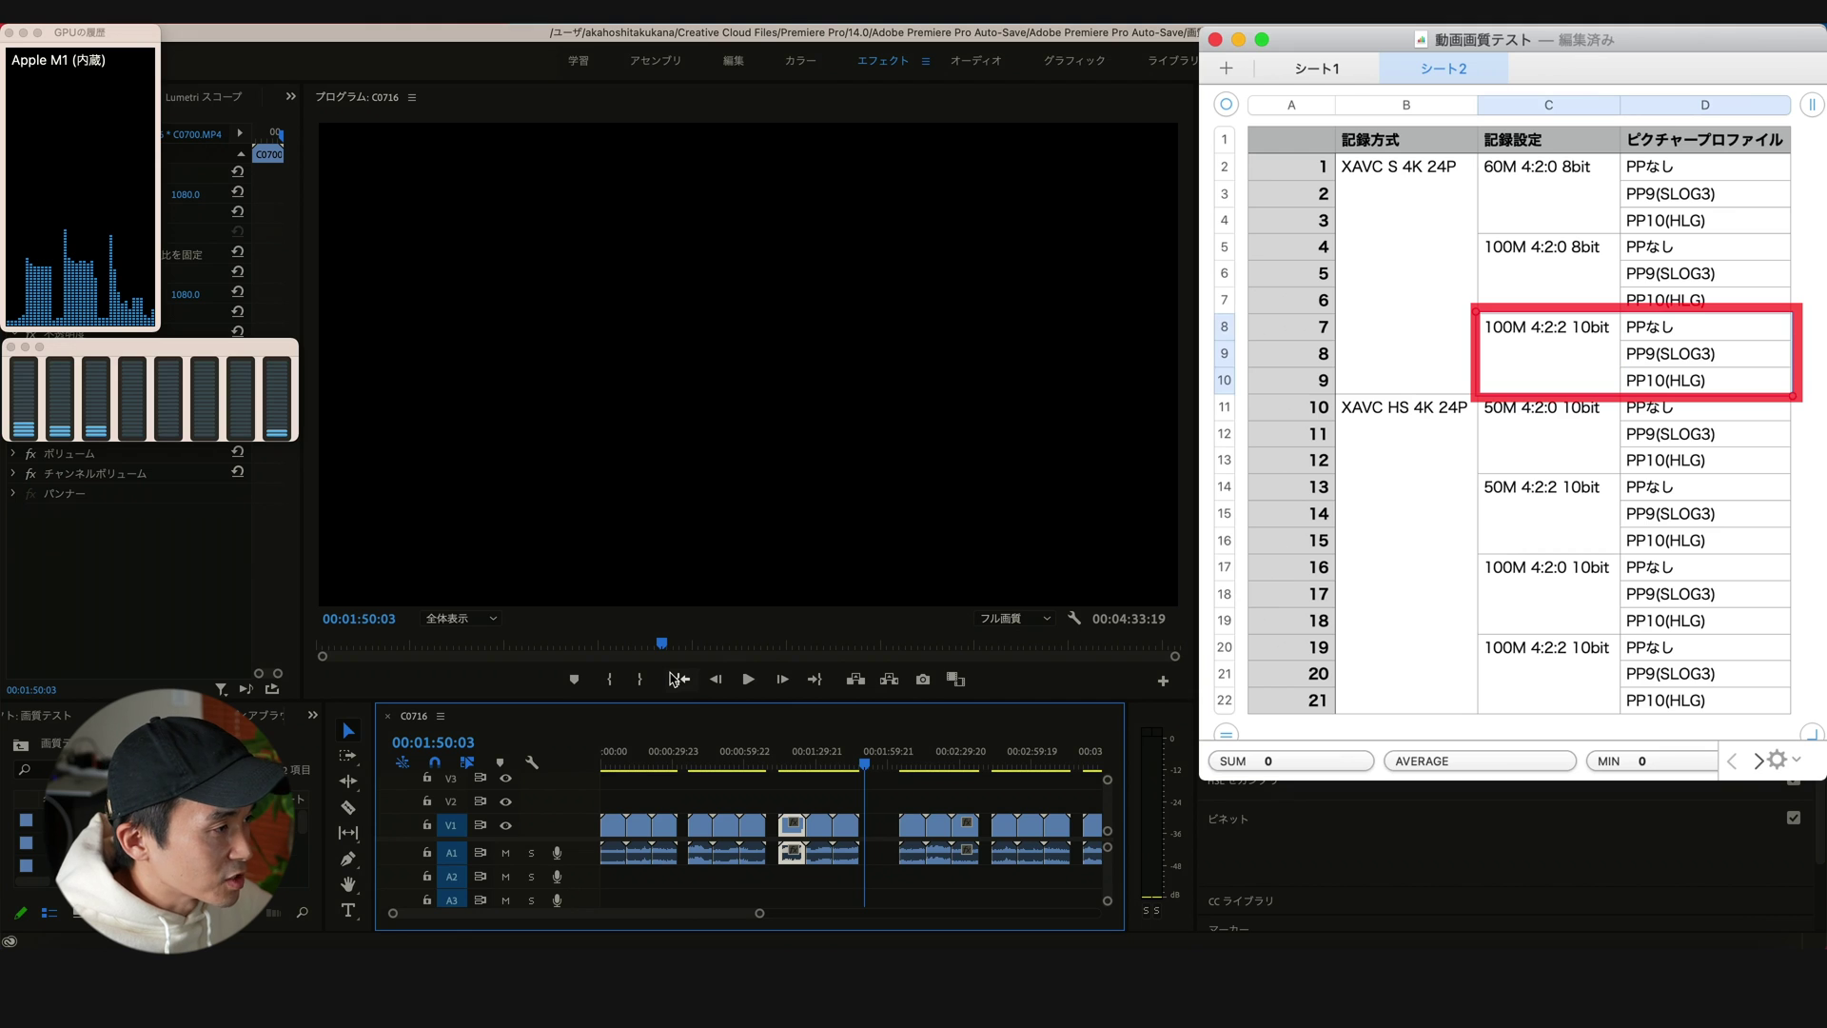
{"action": "key", "text": "Down"}
{"action": "key", "text": "Left"}
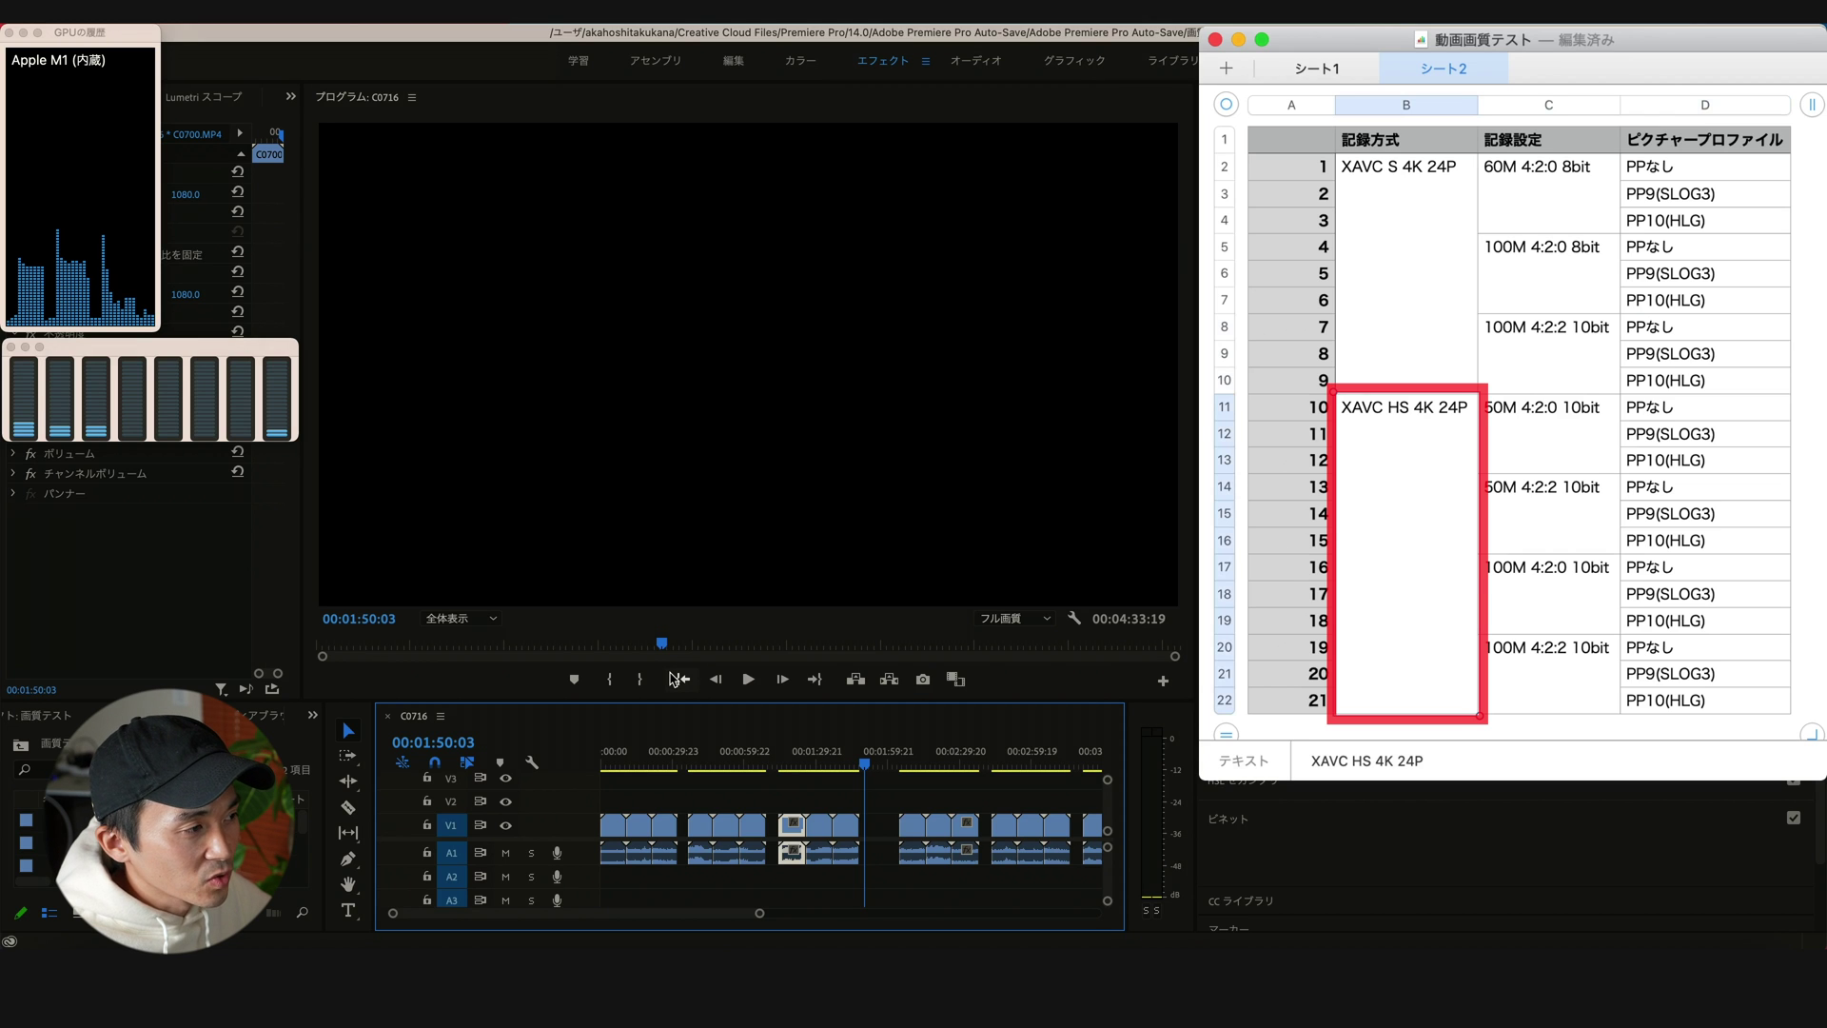
Mark the XAVC HS 50M 4:2:0 10bit row in the table, with Premiere at 00:02:04:23
{"action": "key", "text": "Right"}
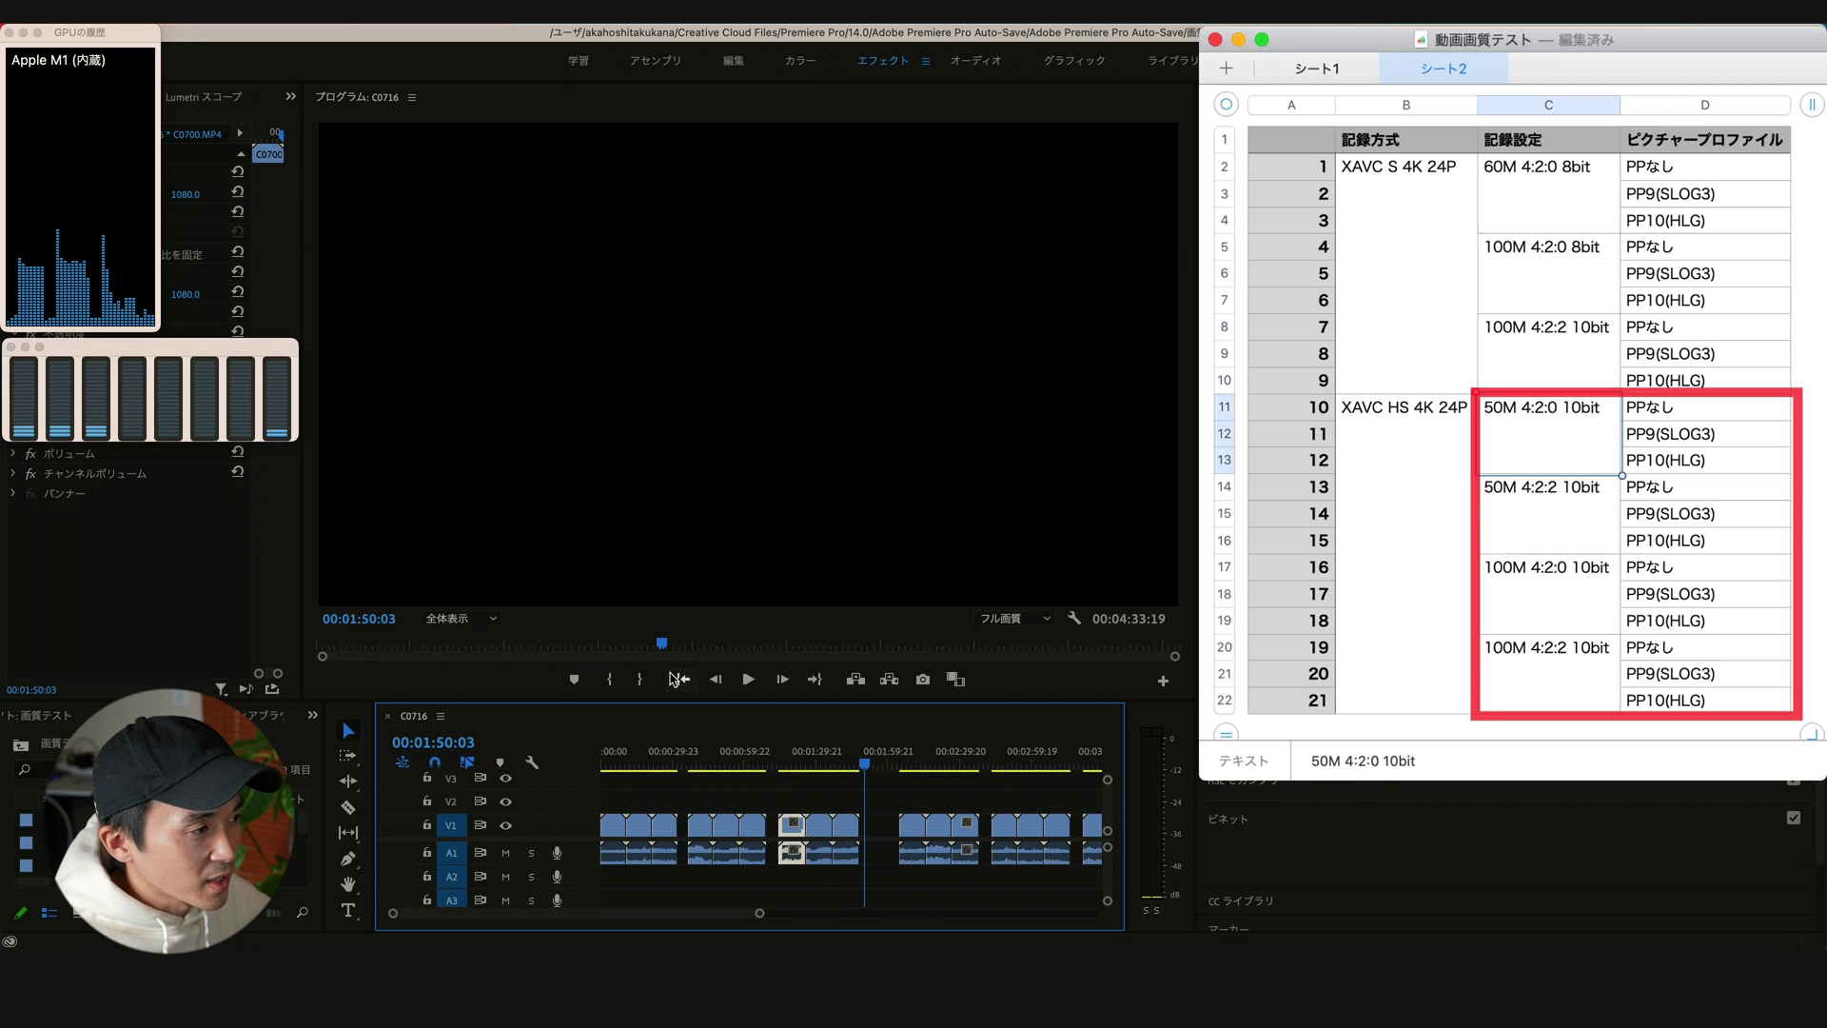
{"action": "key", "text": "shift+Right"}
{"action": "key", "text": "shift+Down"}
{"action": "key", "text": "shift+Down"}
{"action": "key", "text": "shift+Down"}
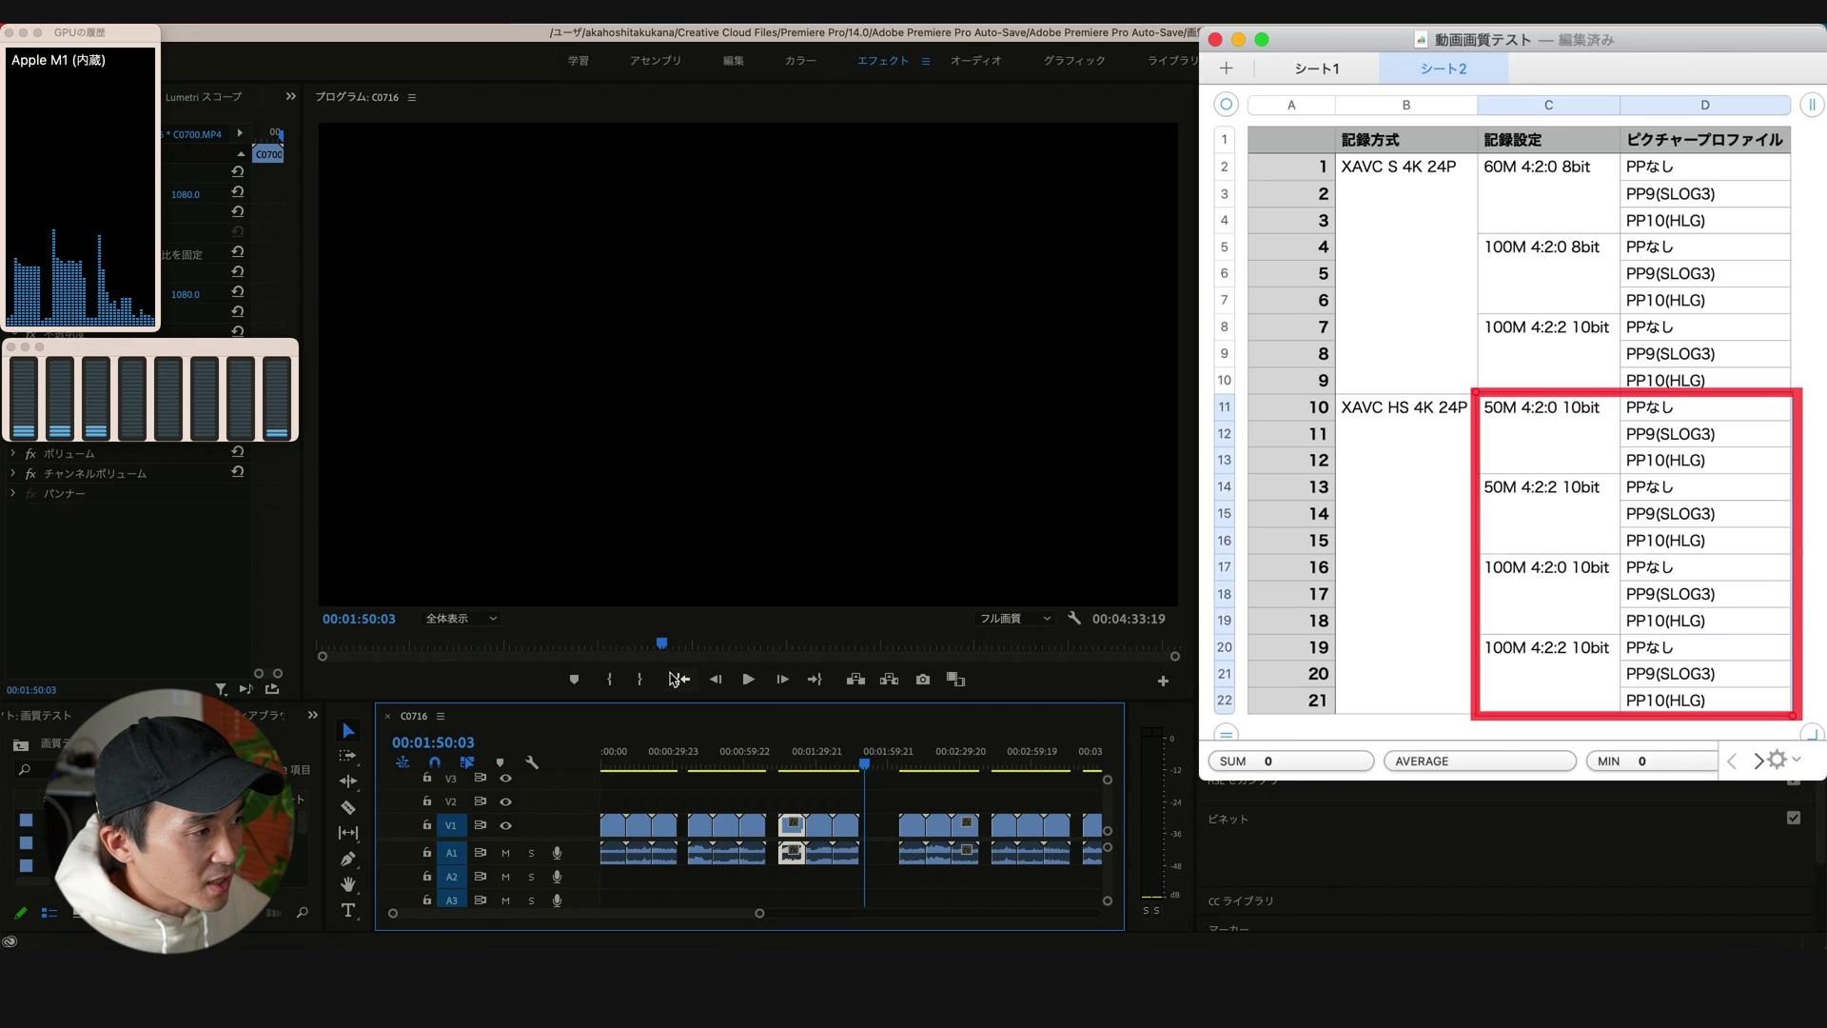
{"action": "key", "text": "shift+Up"}
{"action": "key", "text": "shift+Up"}
{"action": "key", "text": "shift+Up"}
{"action": "key", "text": "shift+Left"}
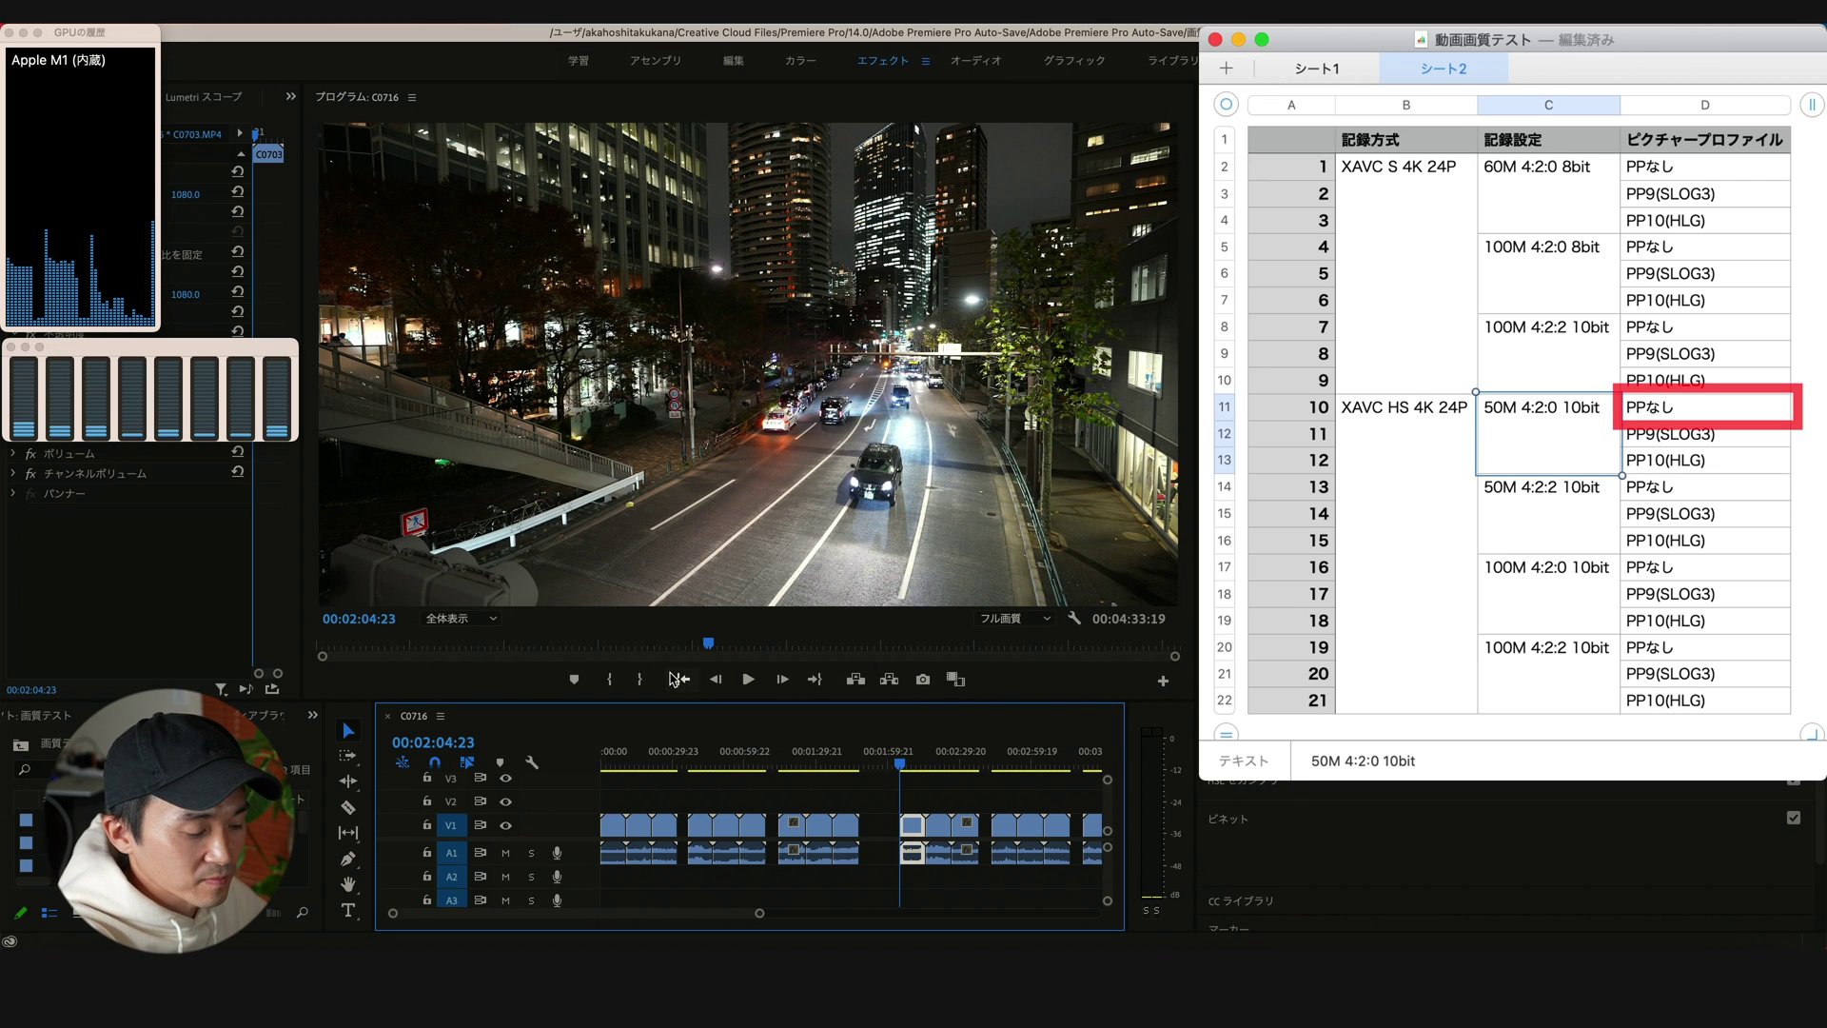
Play the 50M 4:2:0 10bit clips and stop at 00:02:40:00
{"action": "key", "text": "space"}
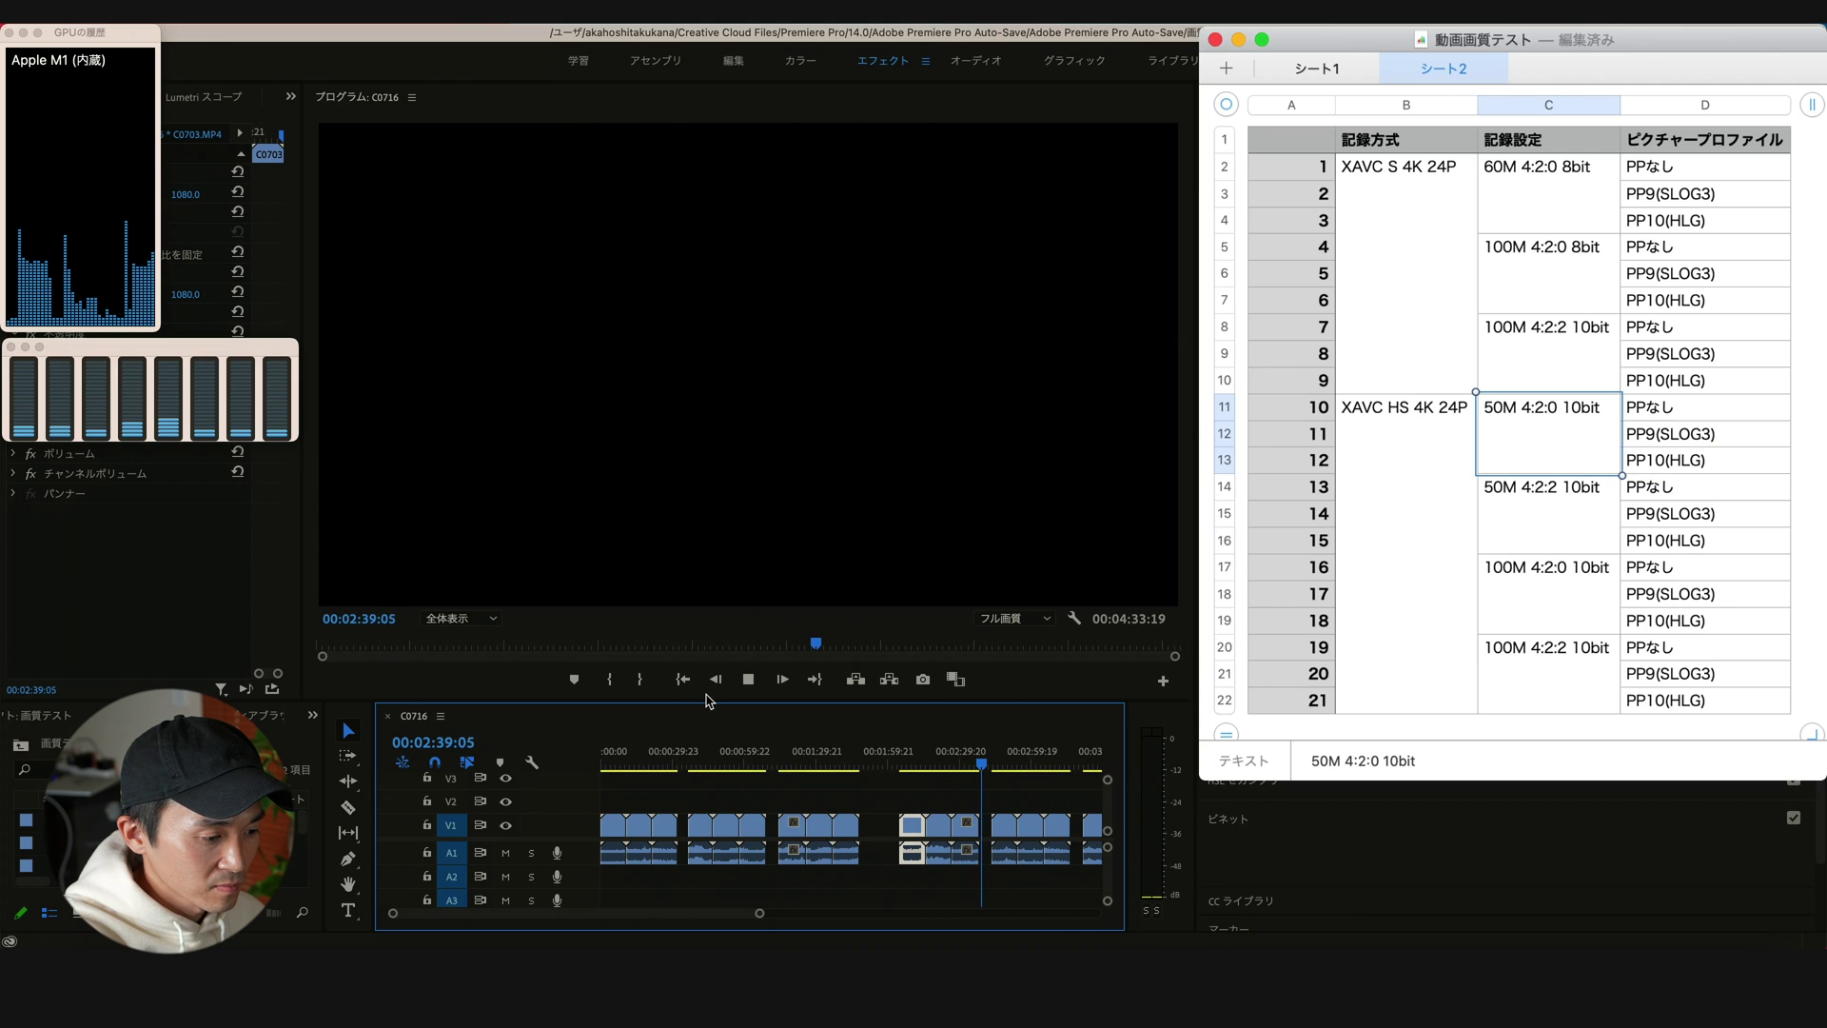
{"action": "left_click", "coordinate": [748, 680]}
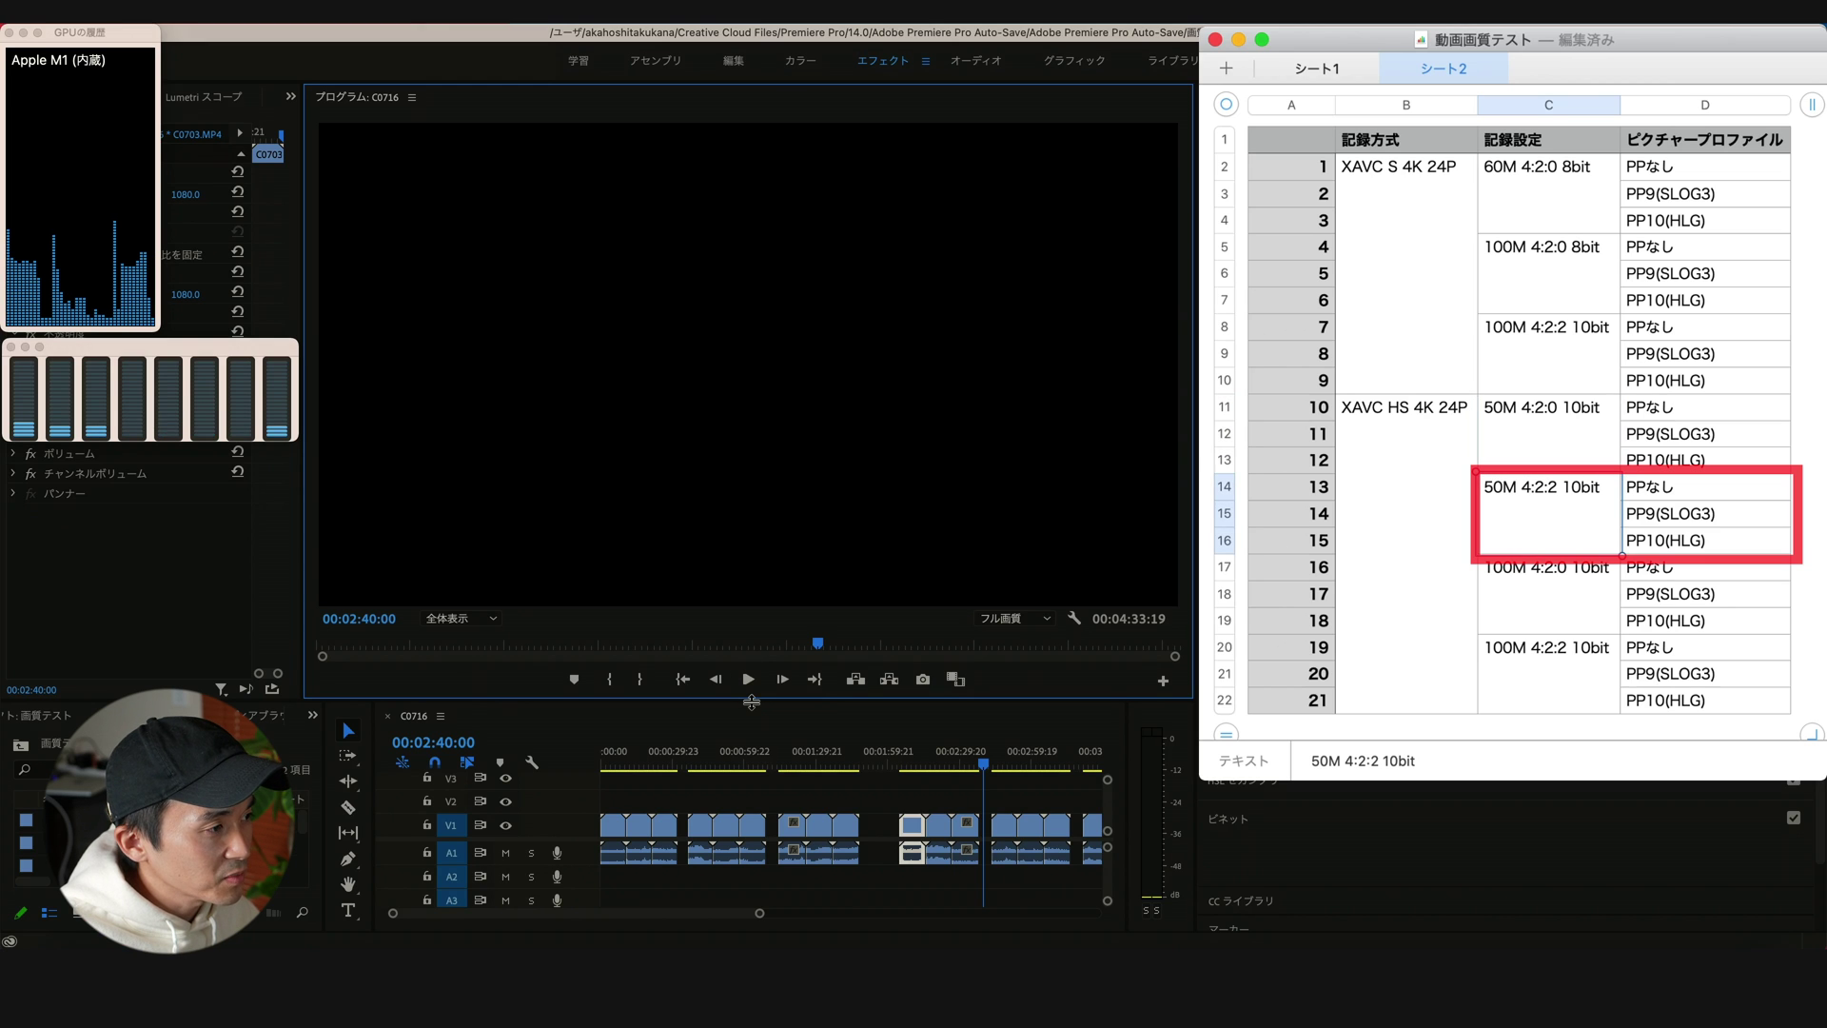
Mark the 50M 4:2:2 10bit rows, jump to that clip and play it through PP10(HLG)
{"action": "key", "text": "shift+Right"}
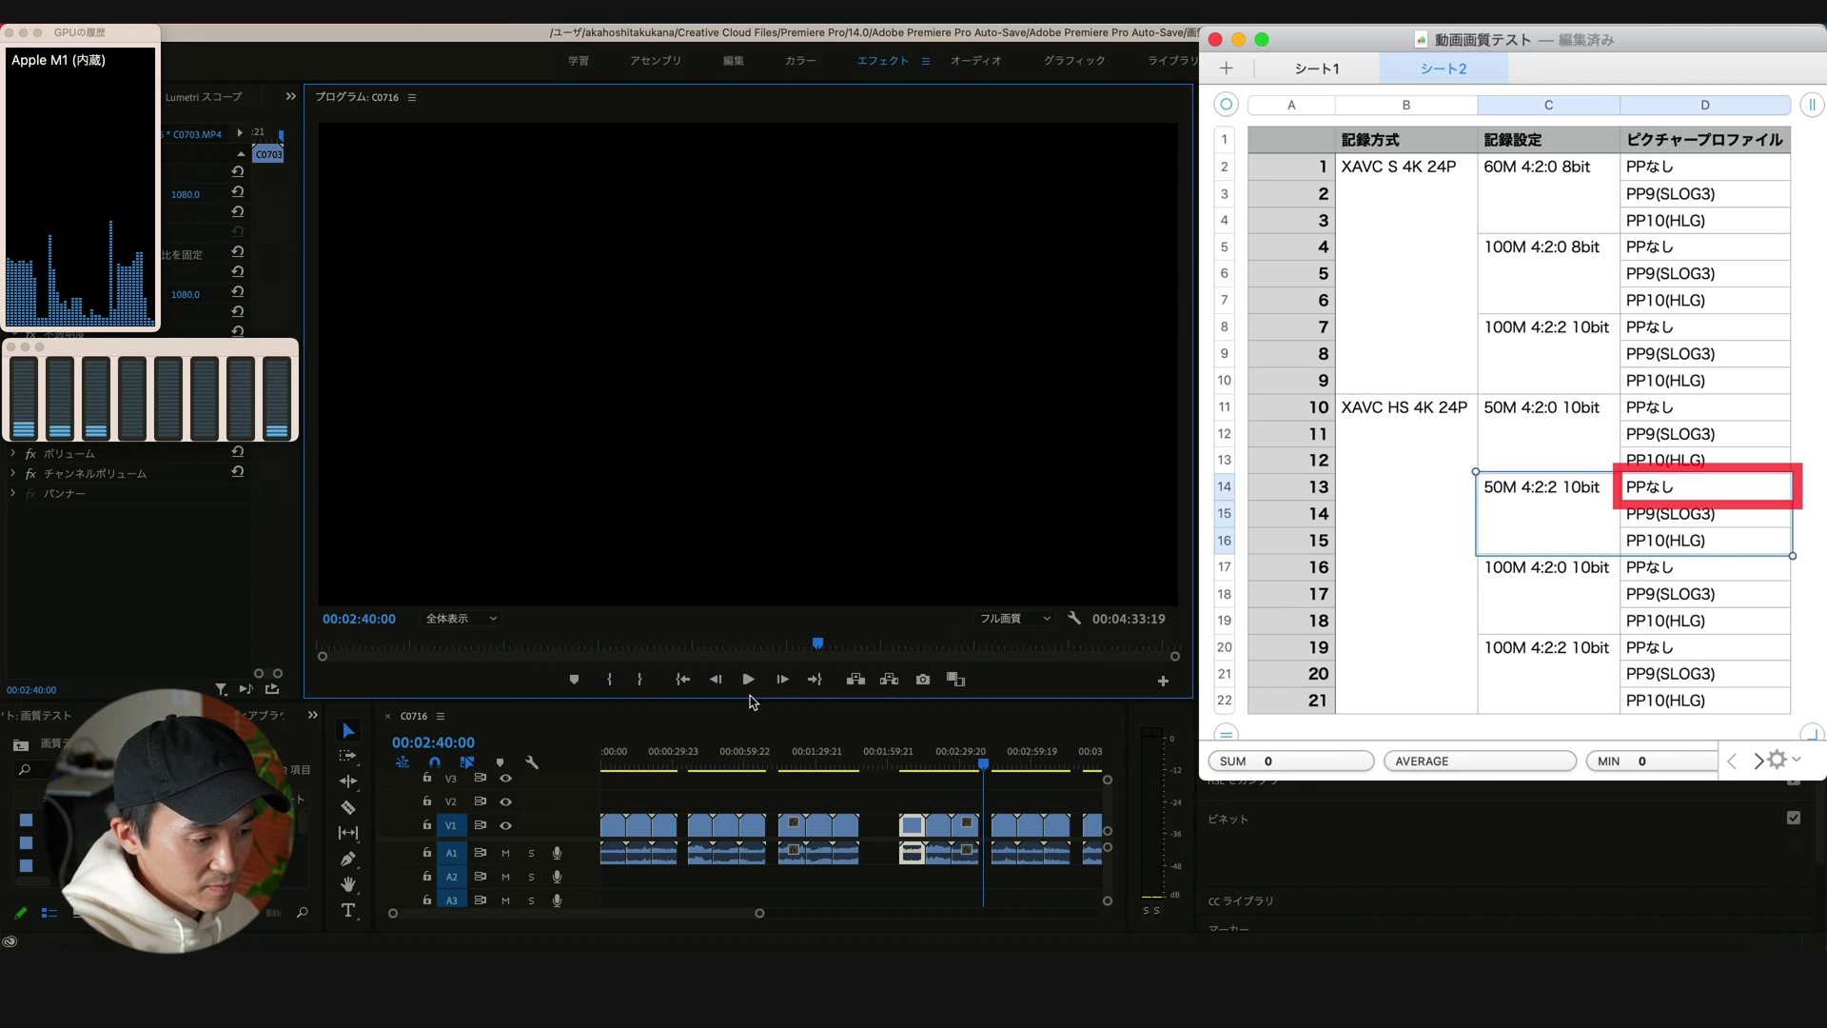
{"action": "key", "text": "Down"}
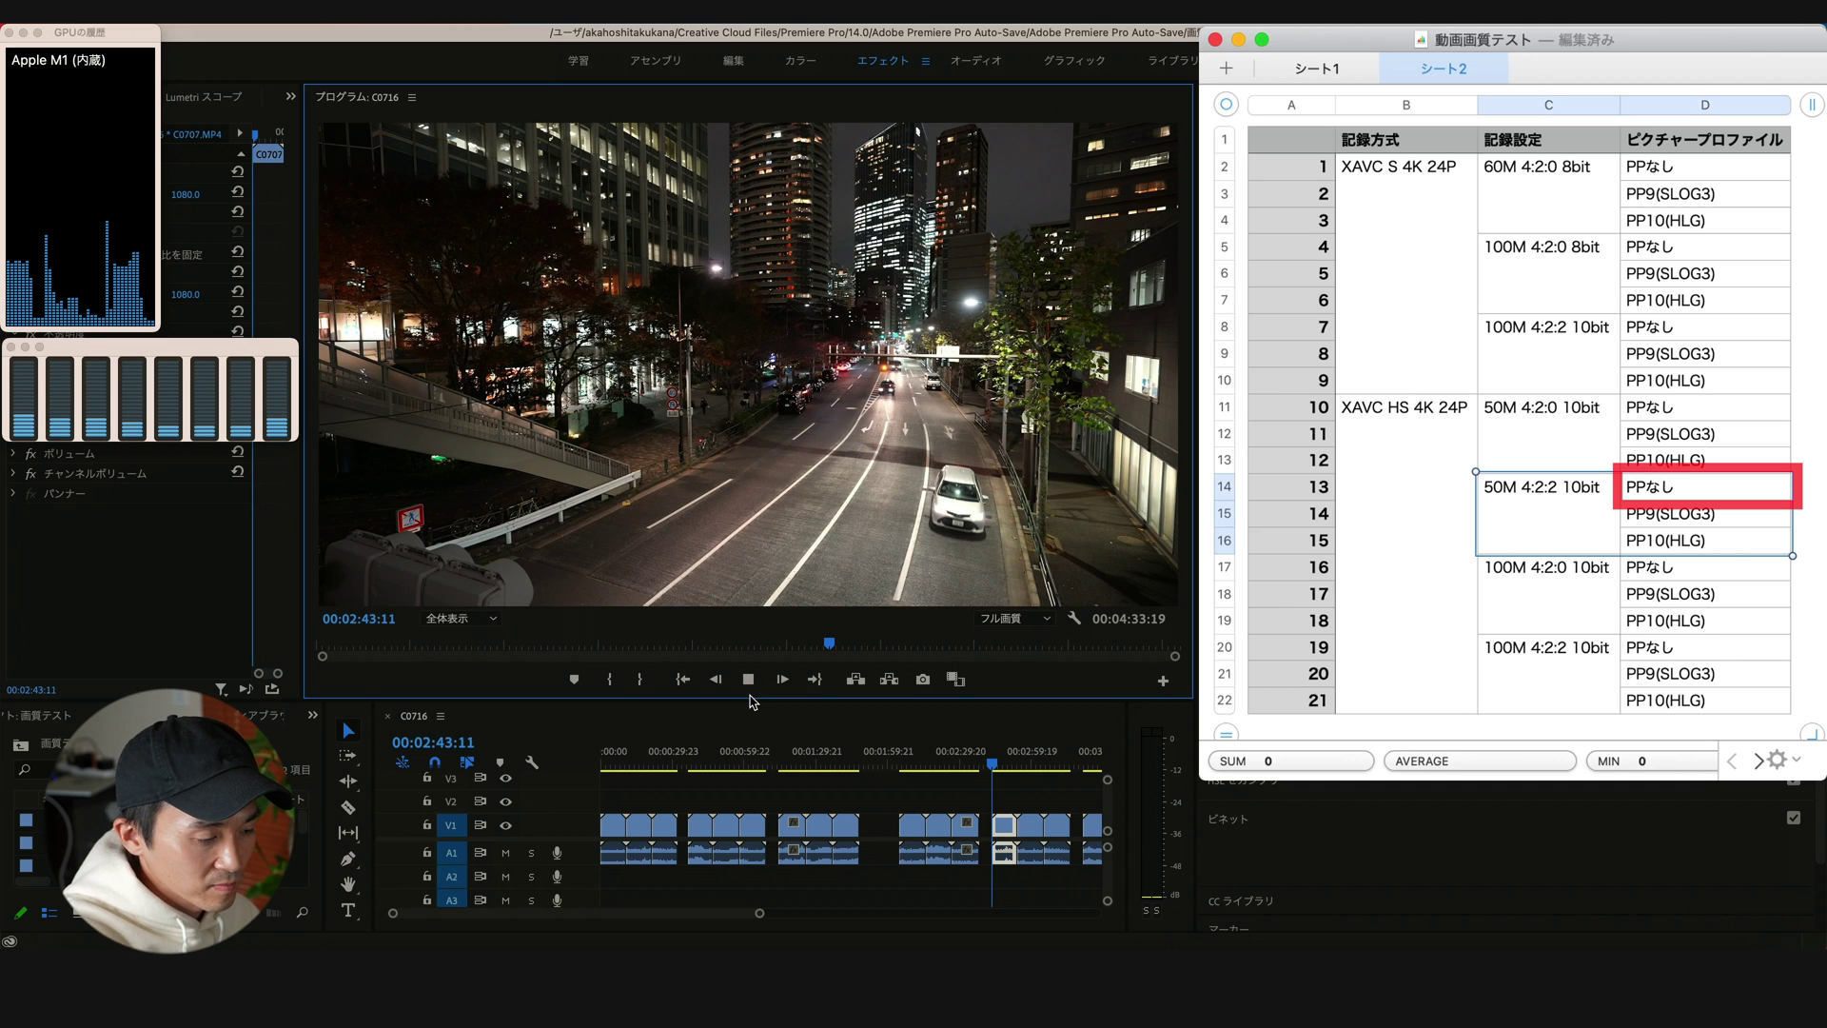
{"action": "key", "text": "space"}
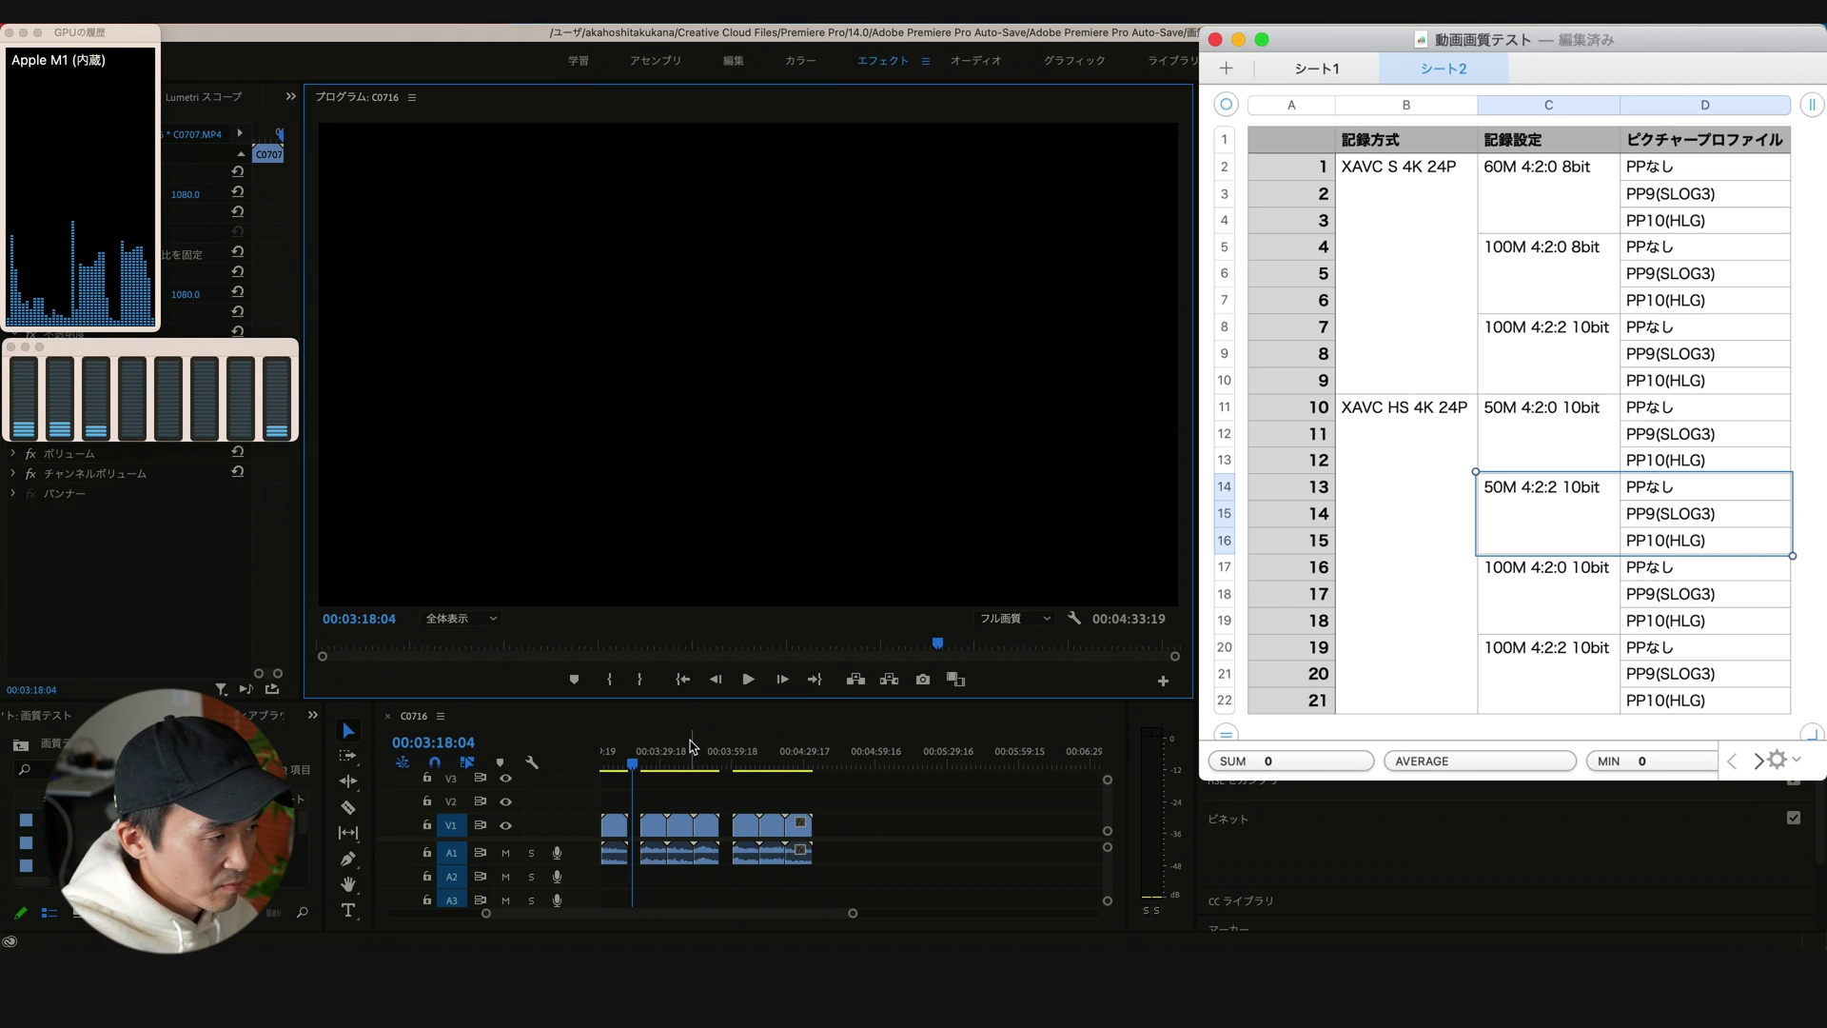
Mark rows 16–18 (100M 4:2:0 10bit), then play those clips to 00:03:55:04
{"action": "key", "text": "Down"}
{"action": "key", "text": "shift+Right"}
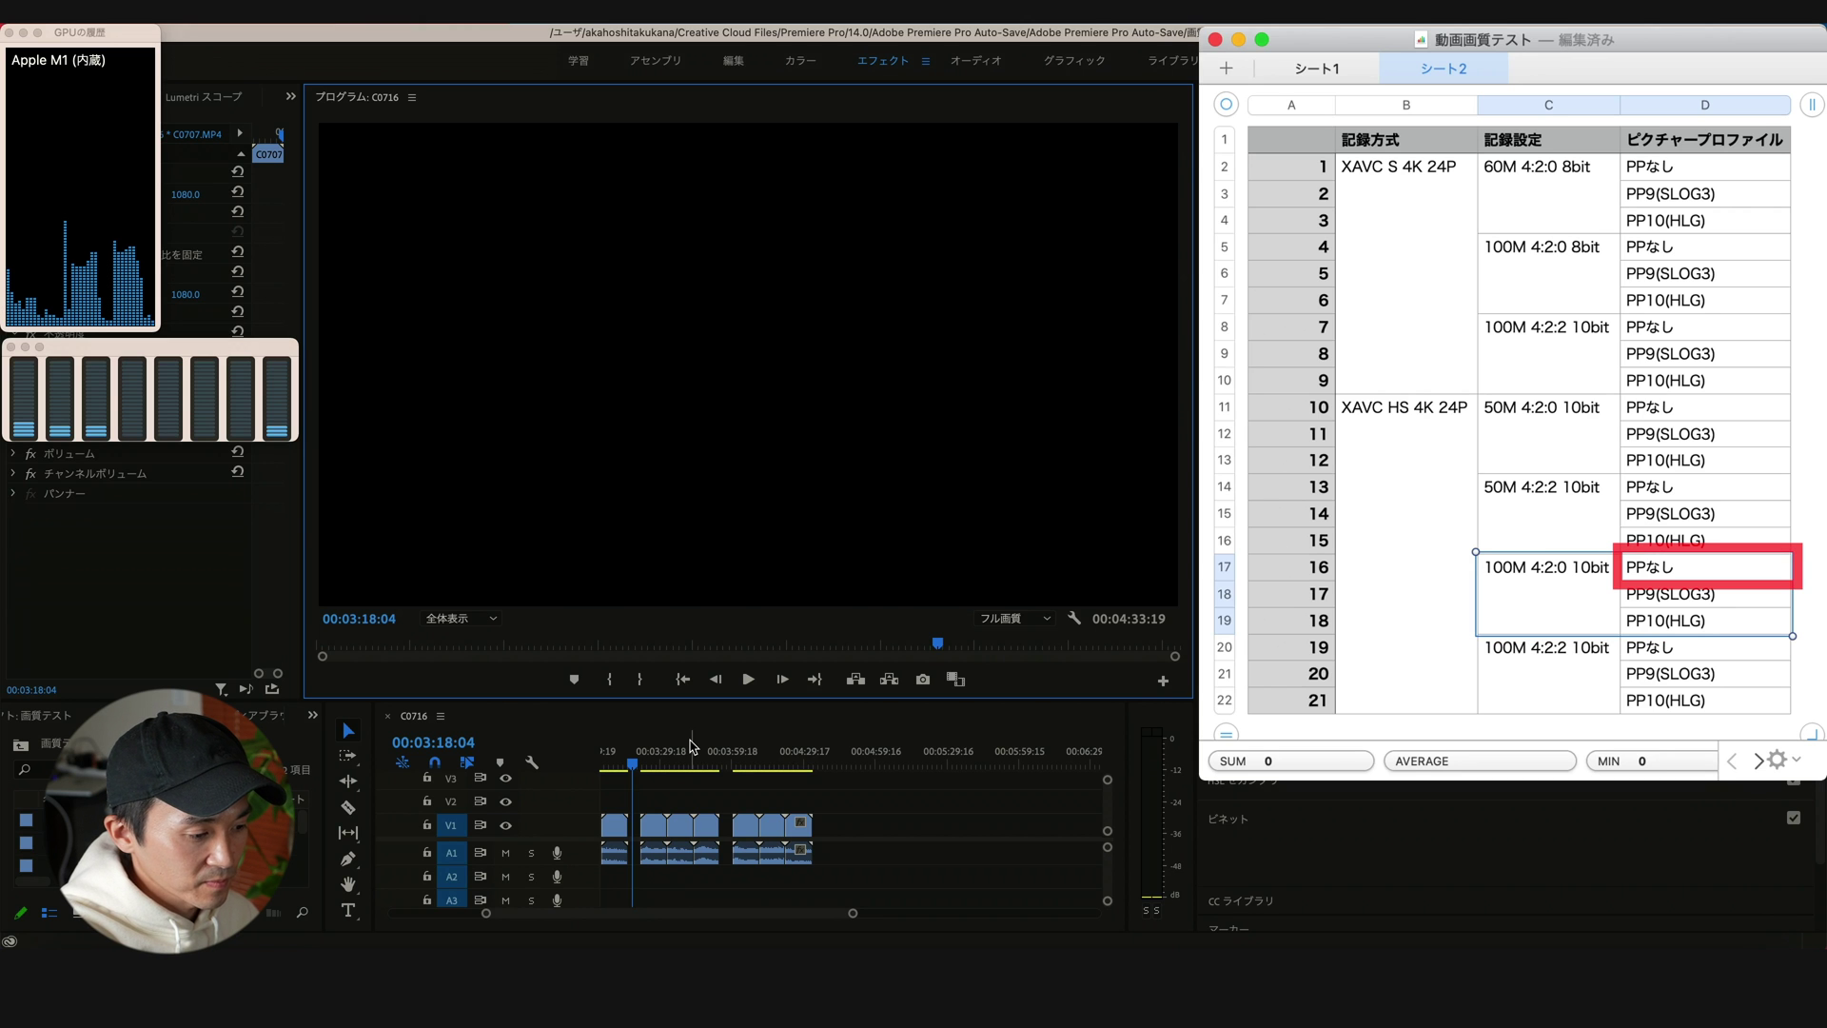
{"action": "key", "text": "Down"}
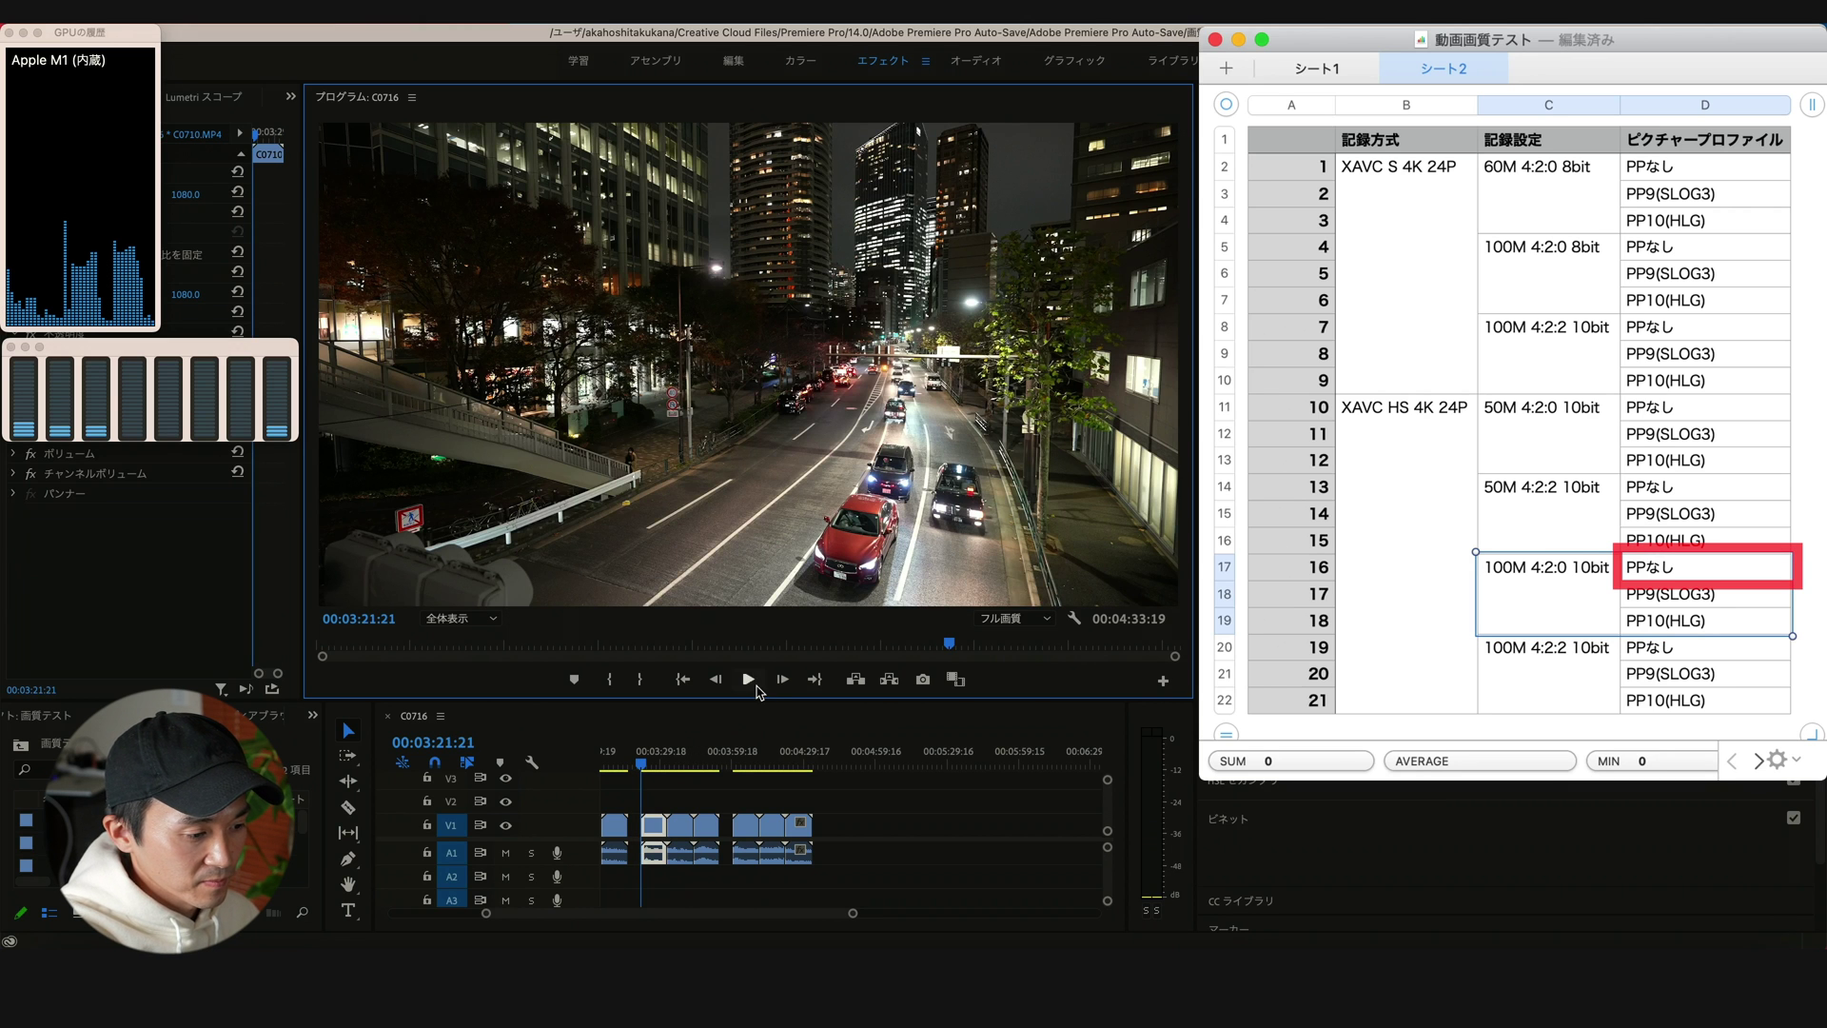
{"action": "left_click", "coordinate": [755, 682]}
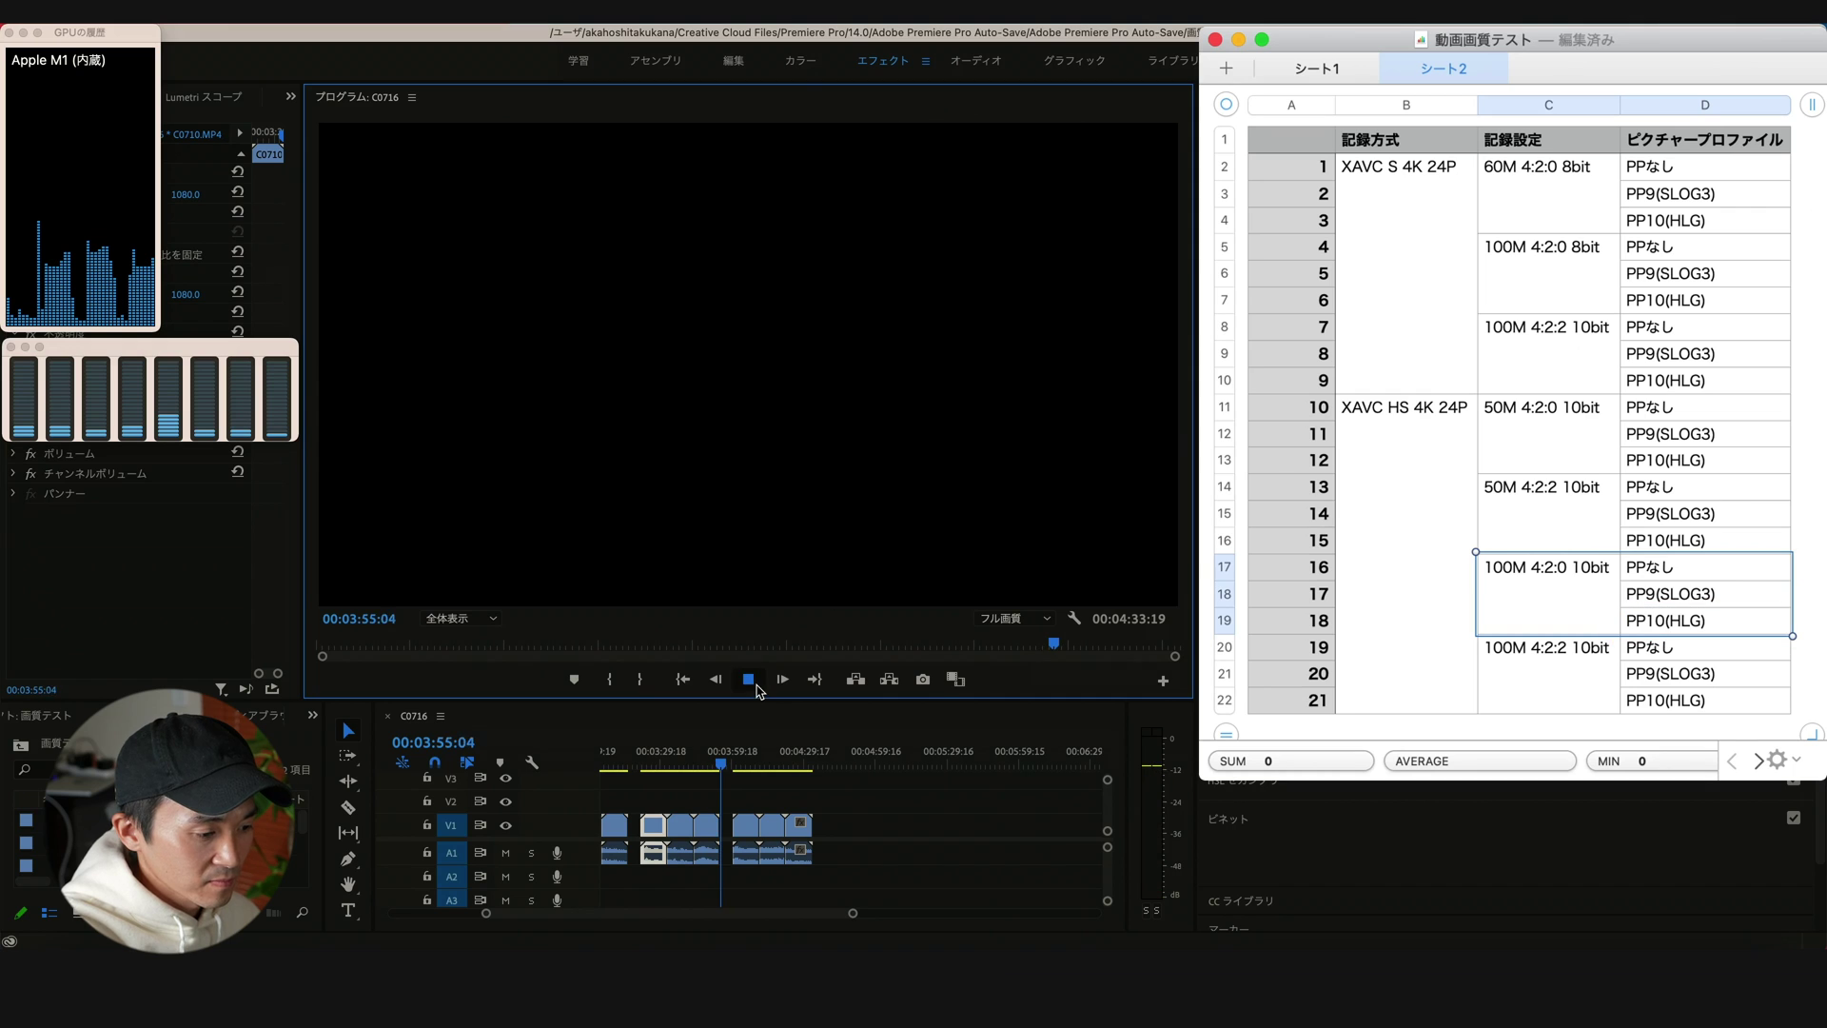
{"action": "left_click", "coordinate": [755, 687]}
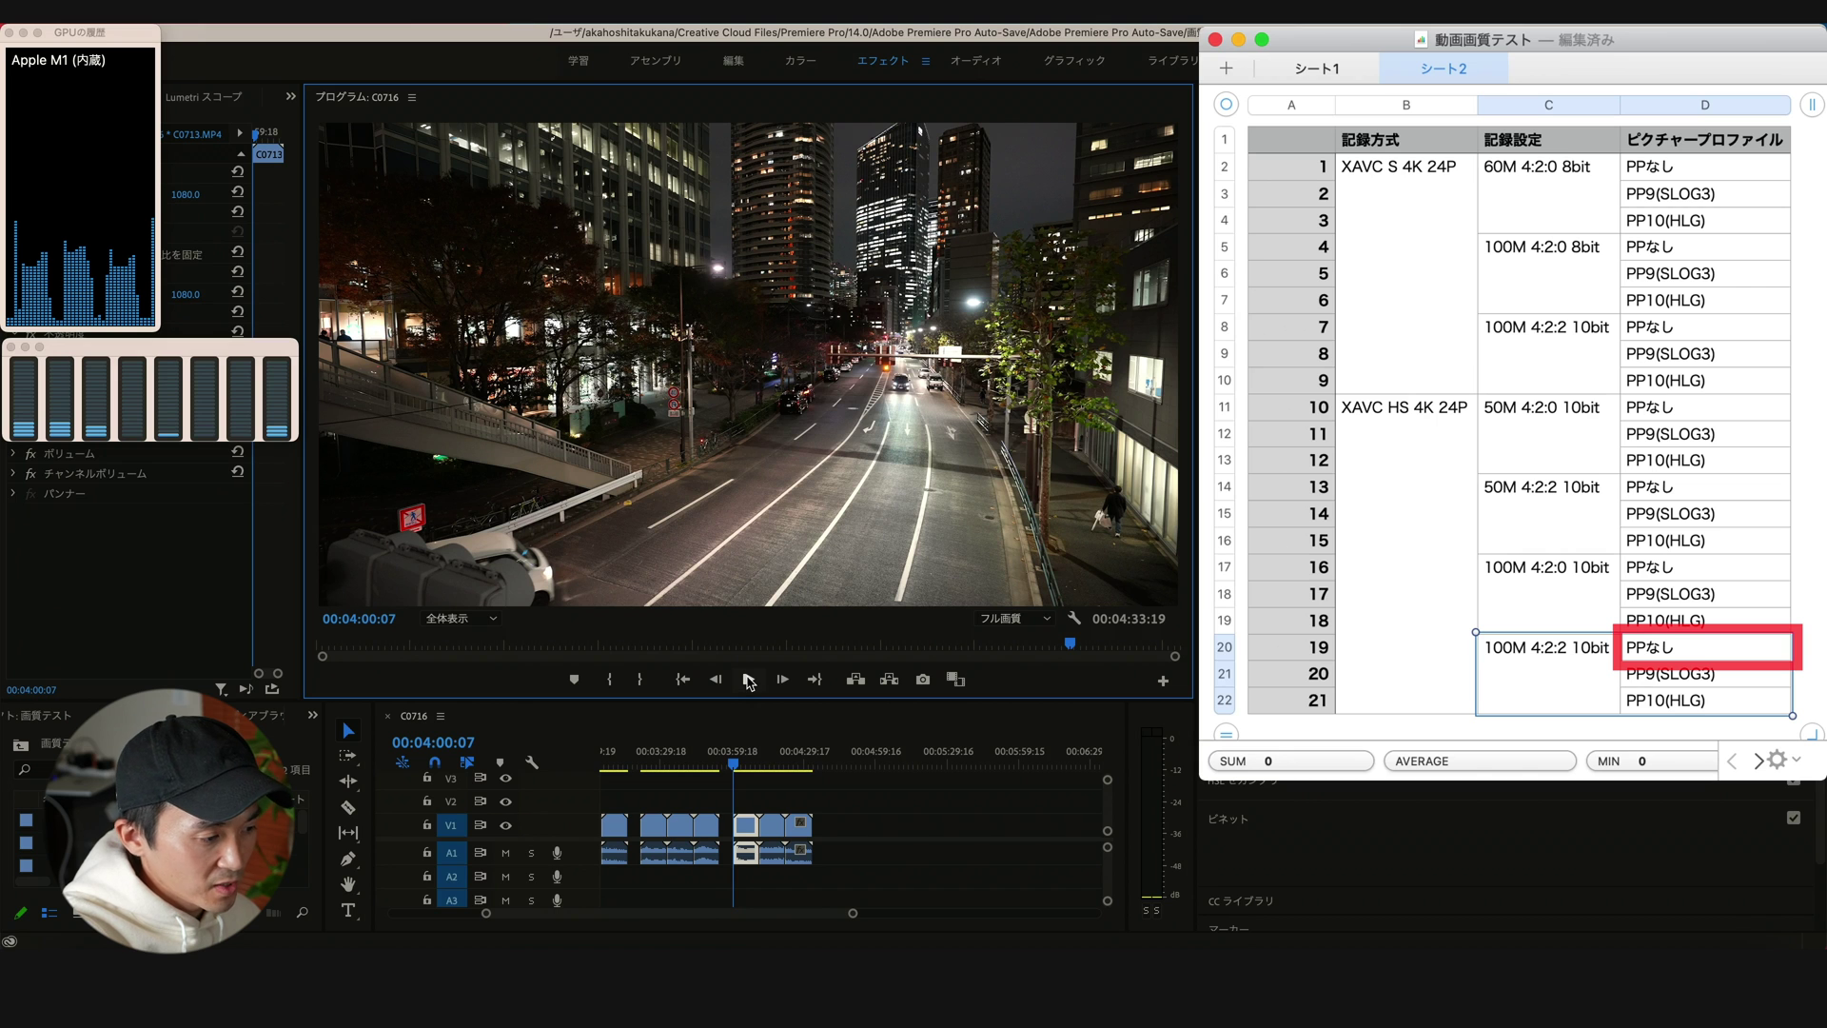
Play the last 100M 4:2:2 10bit clips through to 00:04:33:19
{"action": "left_click", "coordinate": [749, 680]}
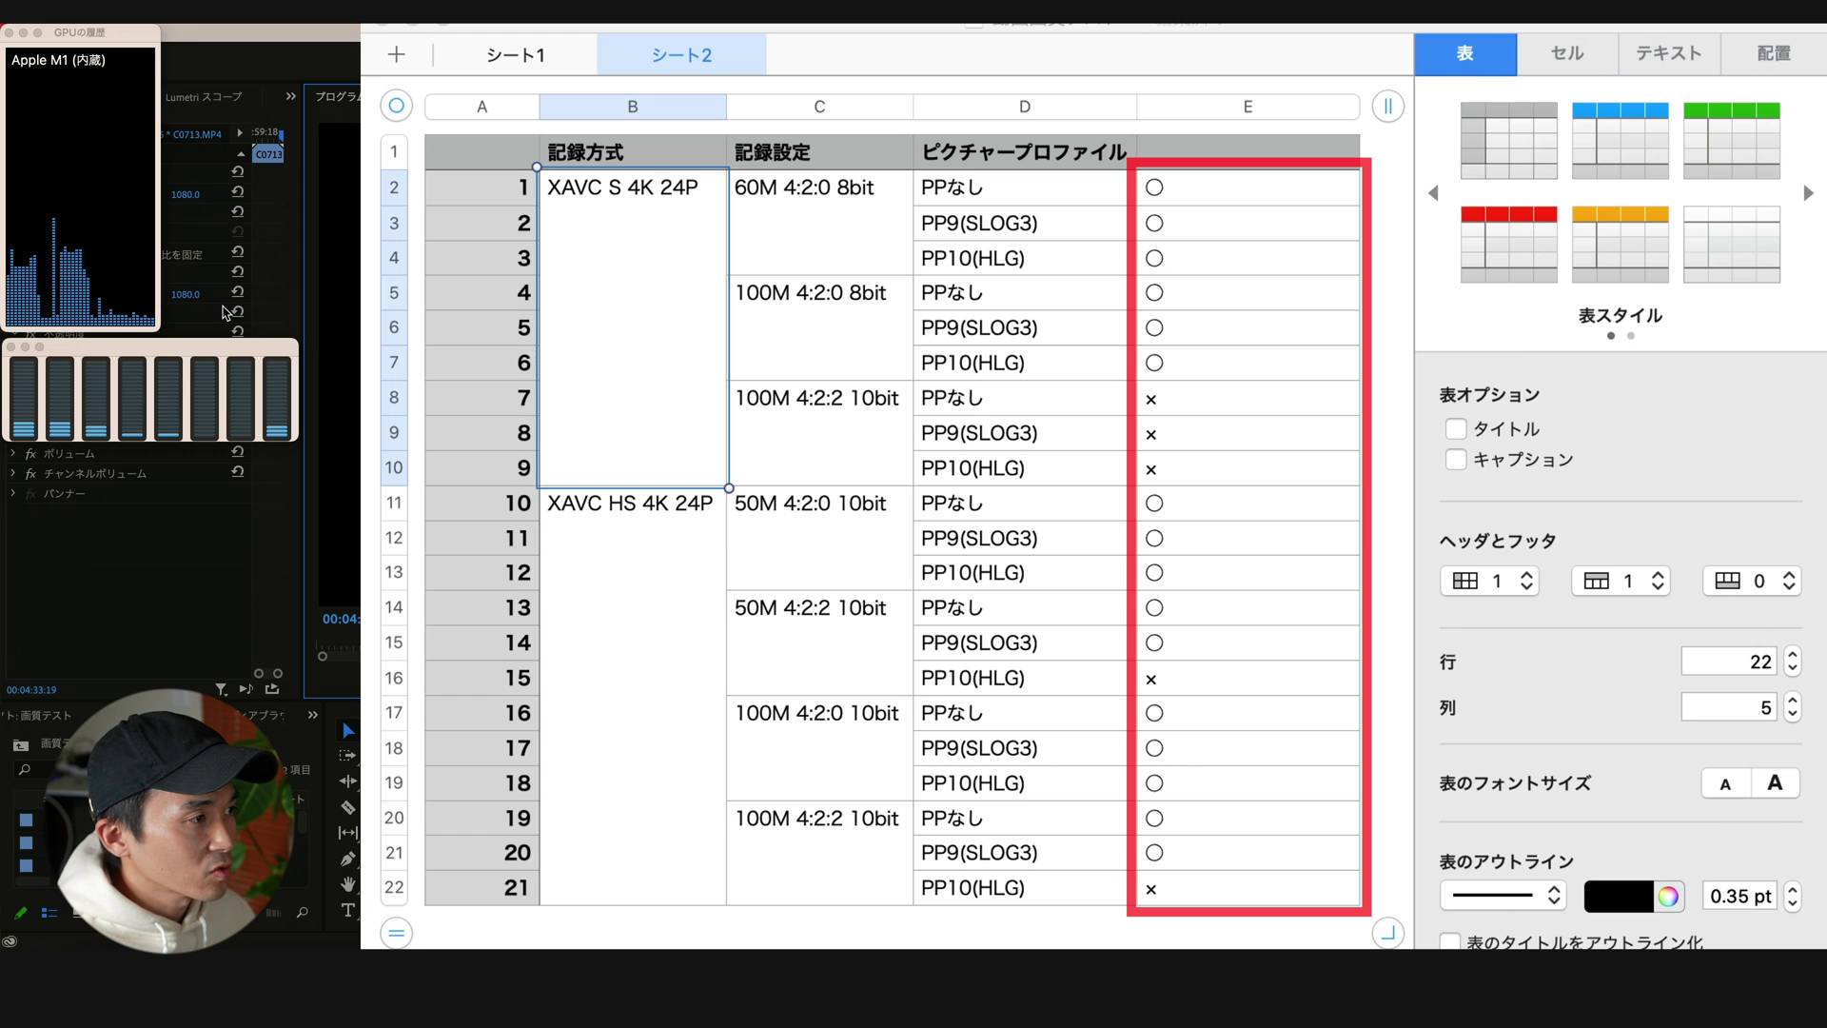
Review results column E2:E22, then select the failing 100M 4:2:2 10bit group C8:E10
{"action": "left_click", "coordinate": [1248, 223]}
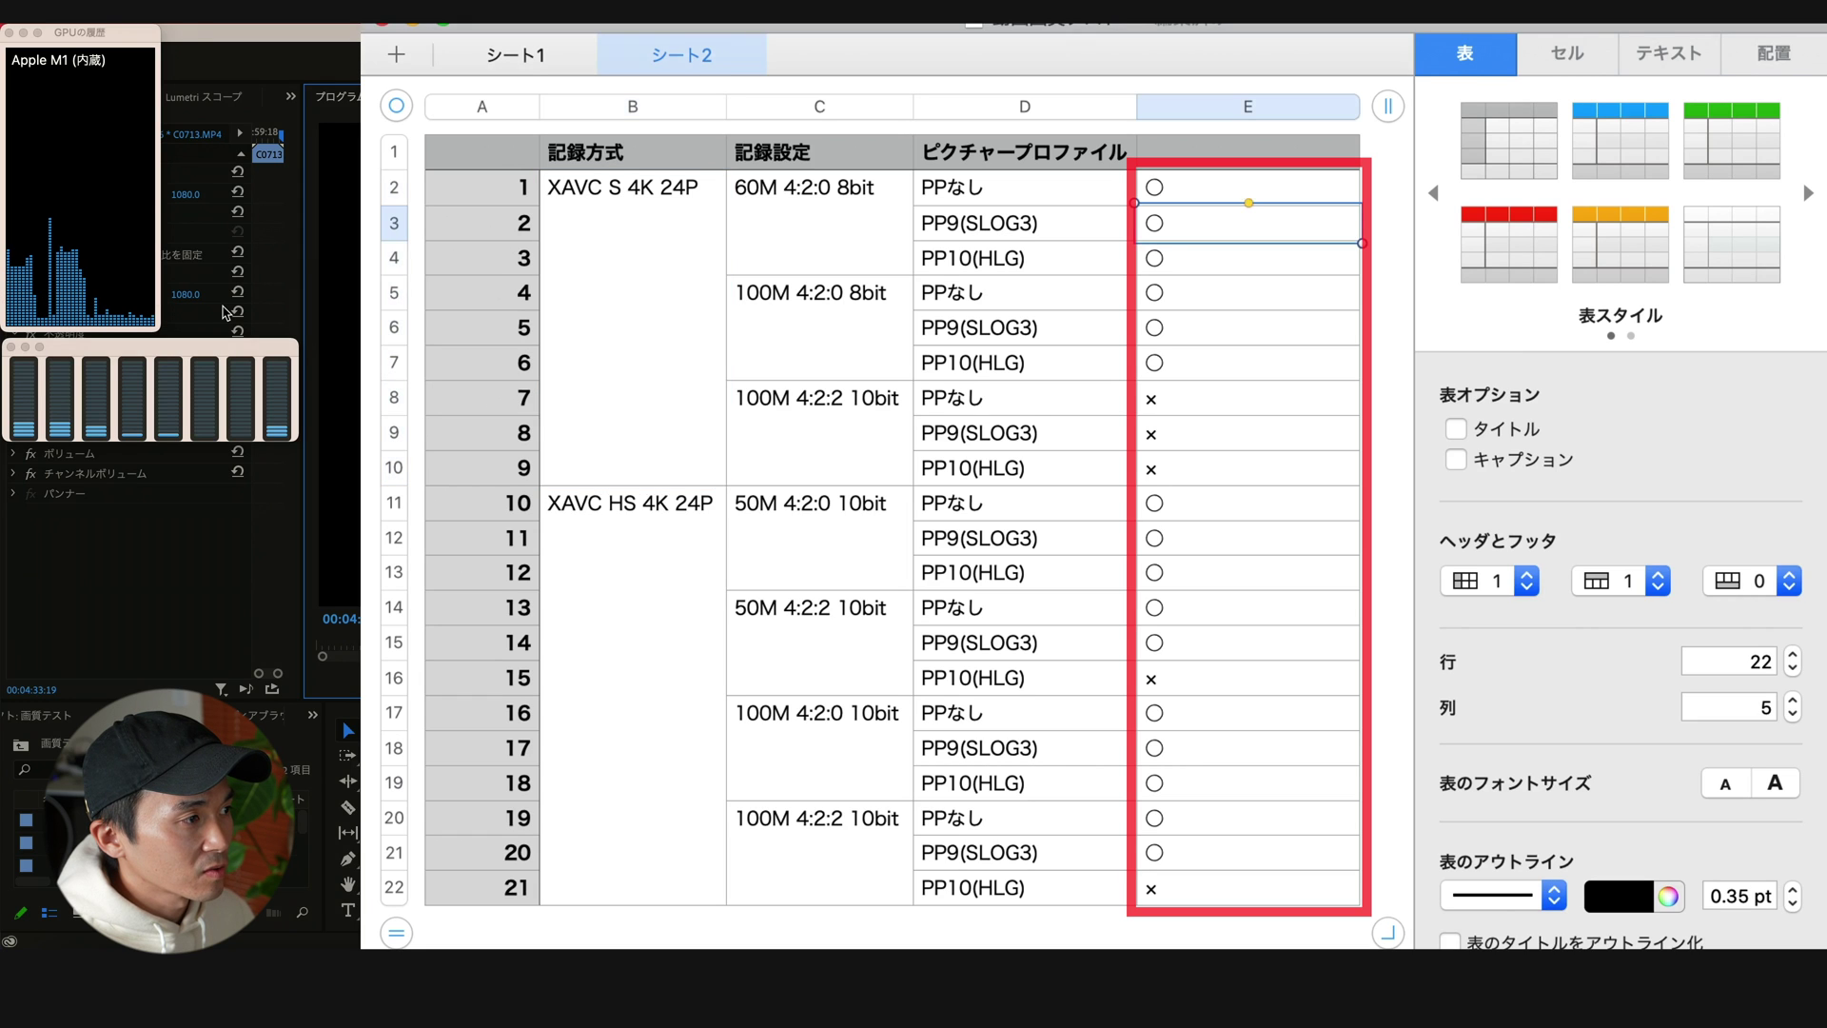
{"action": "left_click_drag", "start_coordinate": [1247, 187], "coordinate": [1247, 887]}
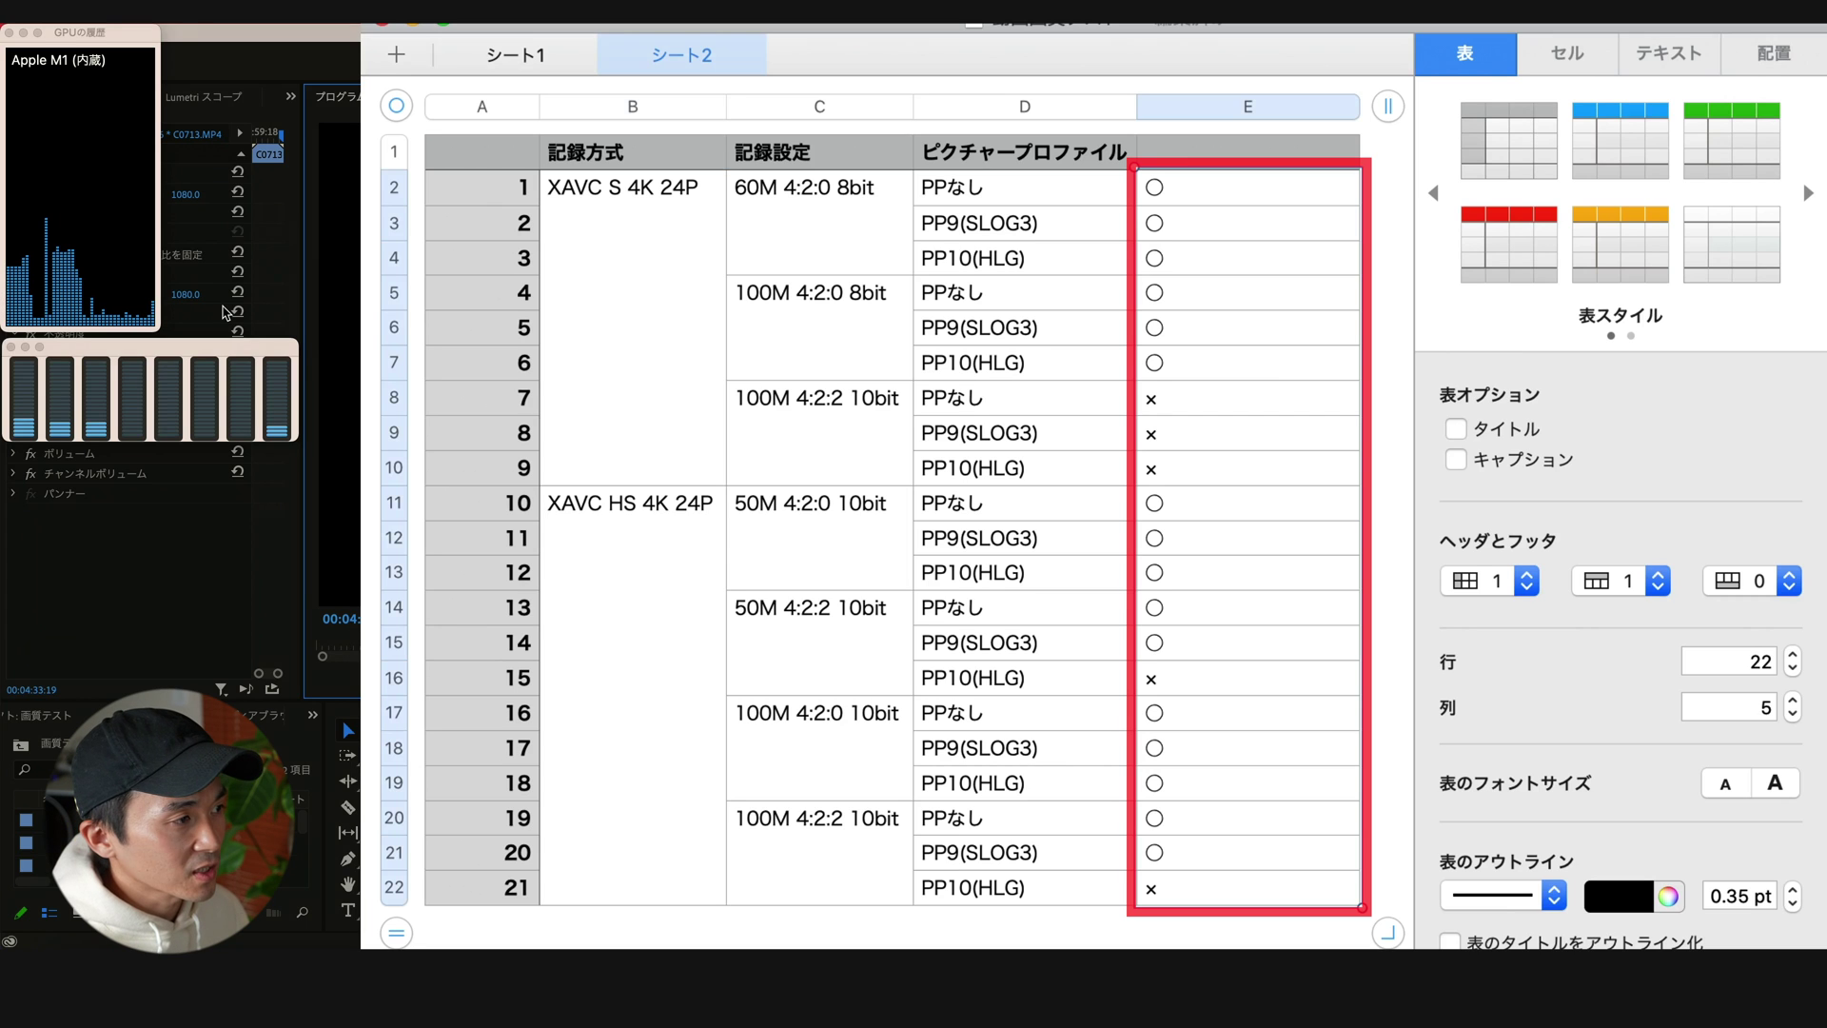
{"action": "left_click", "coordinate": [1247, 467]}
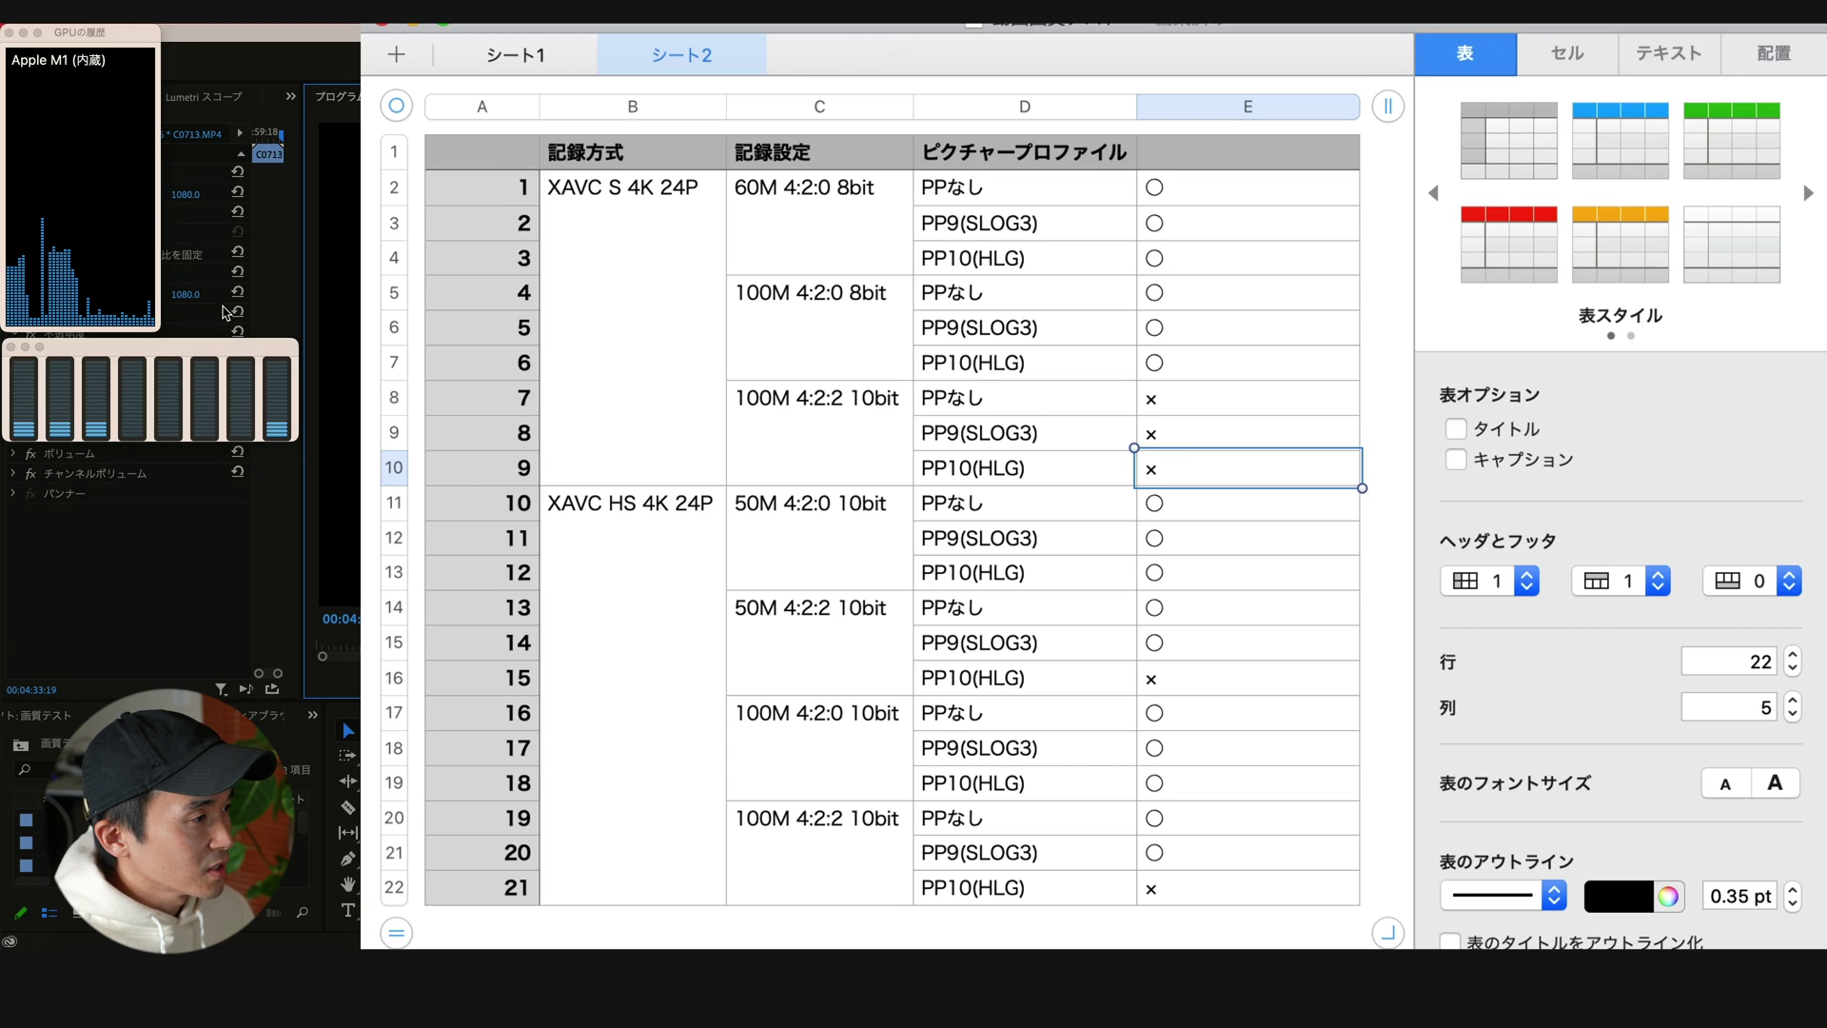
{"action": "key", "text": "Left"}
{"action": "key", "text": "Left"}
{"action": "key", "text": "Right"}
{"action": "key", "text": "shift+Right"}
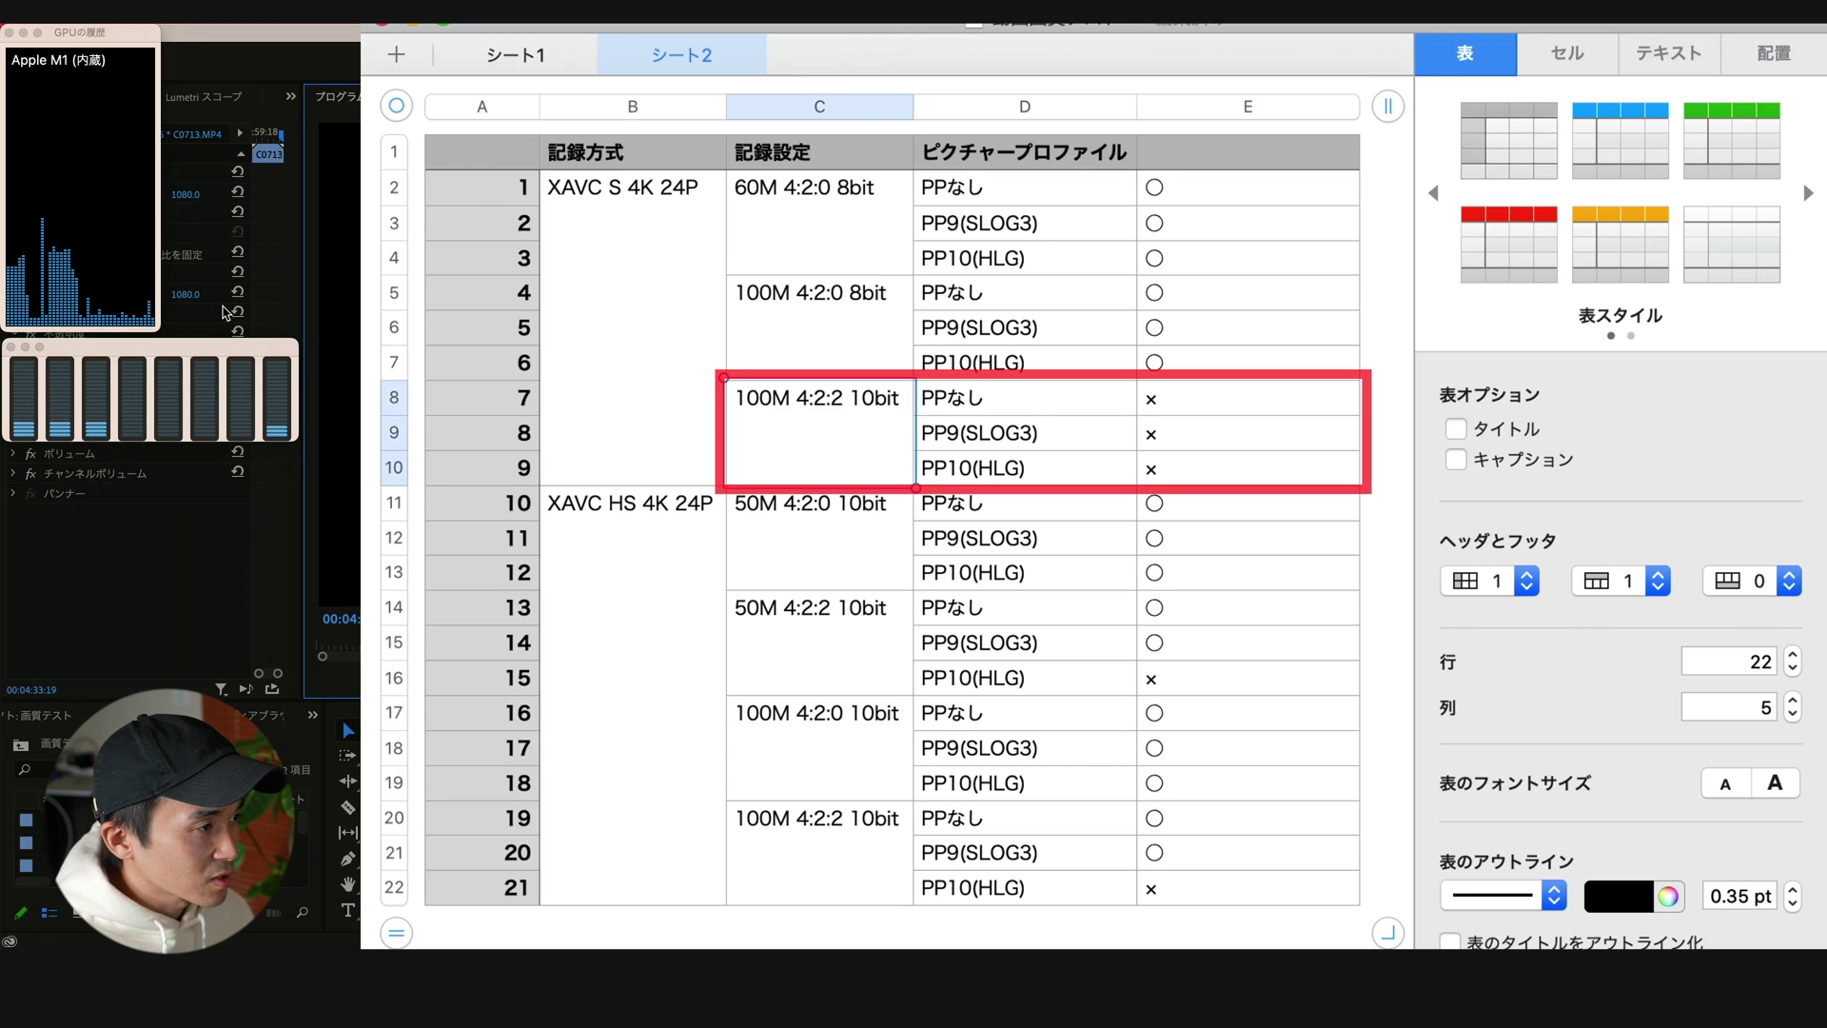
{"action": "key", "text": "shift+Left"}
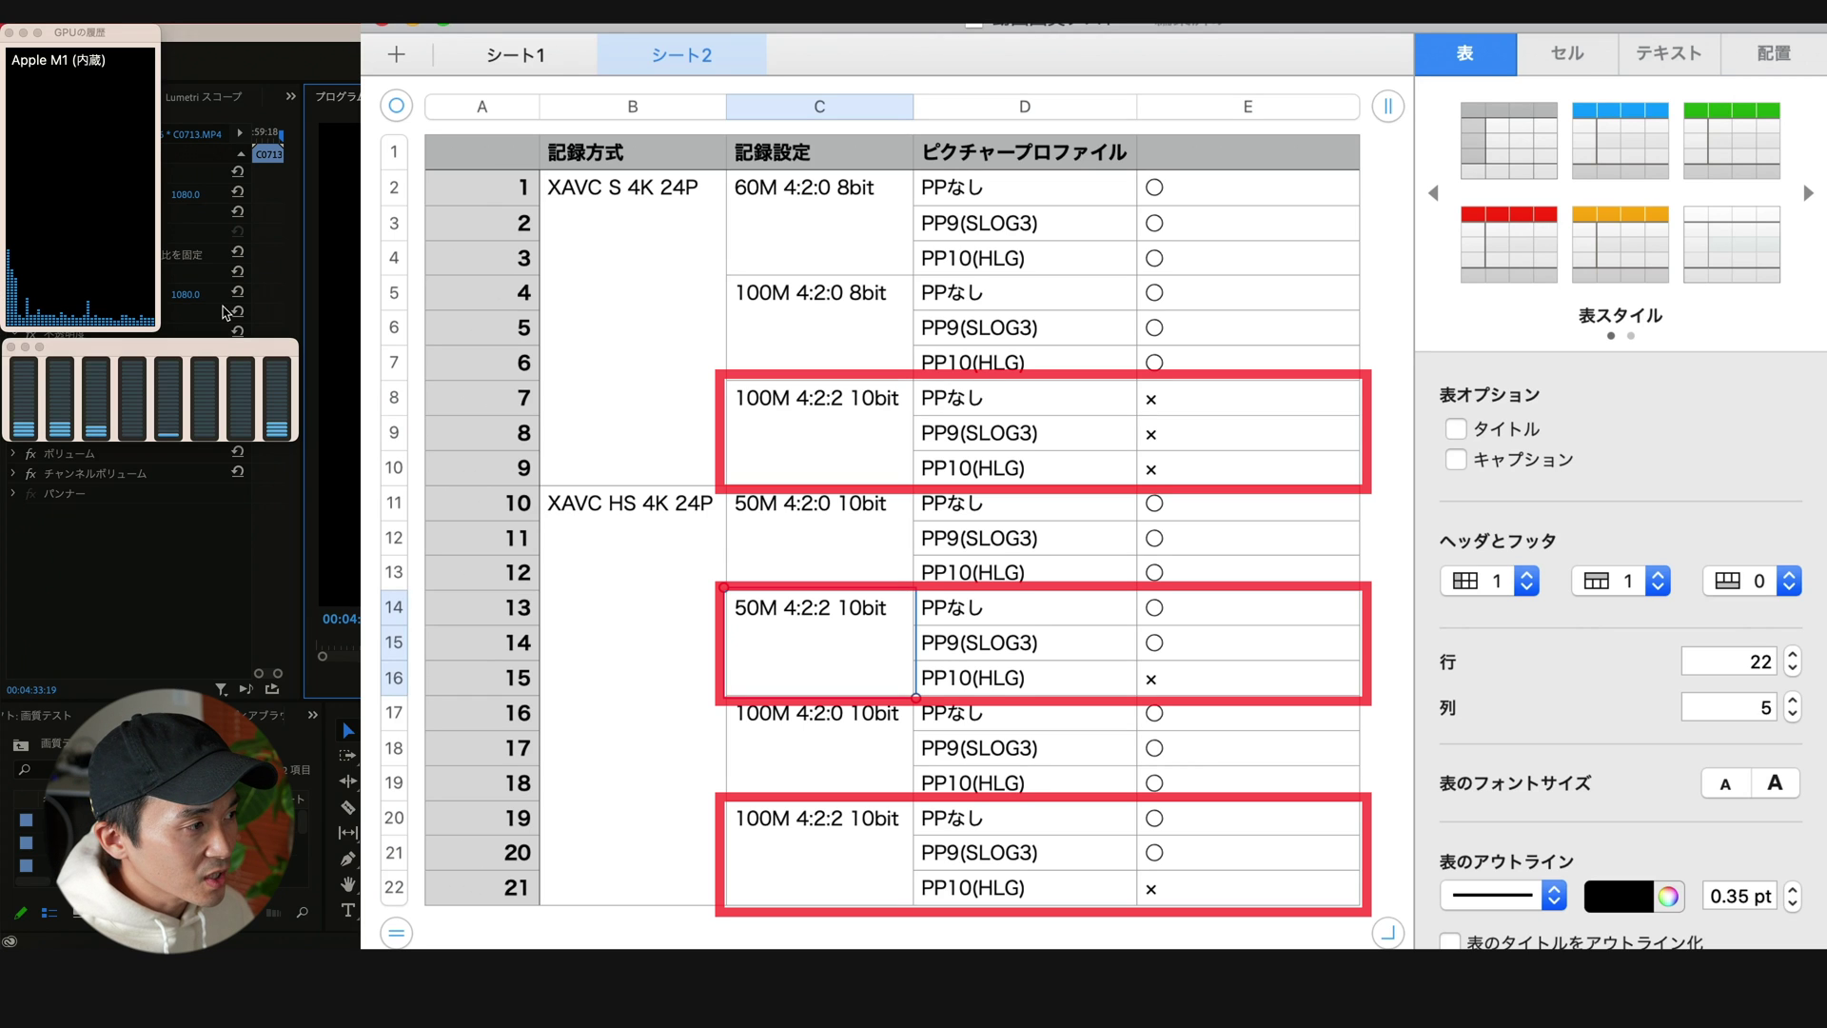
{"action": "key", "text": "Up"}
{"action": "key", "text": "Up"}
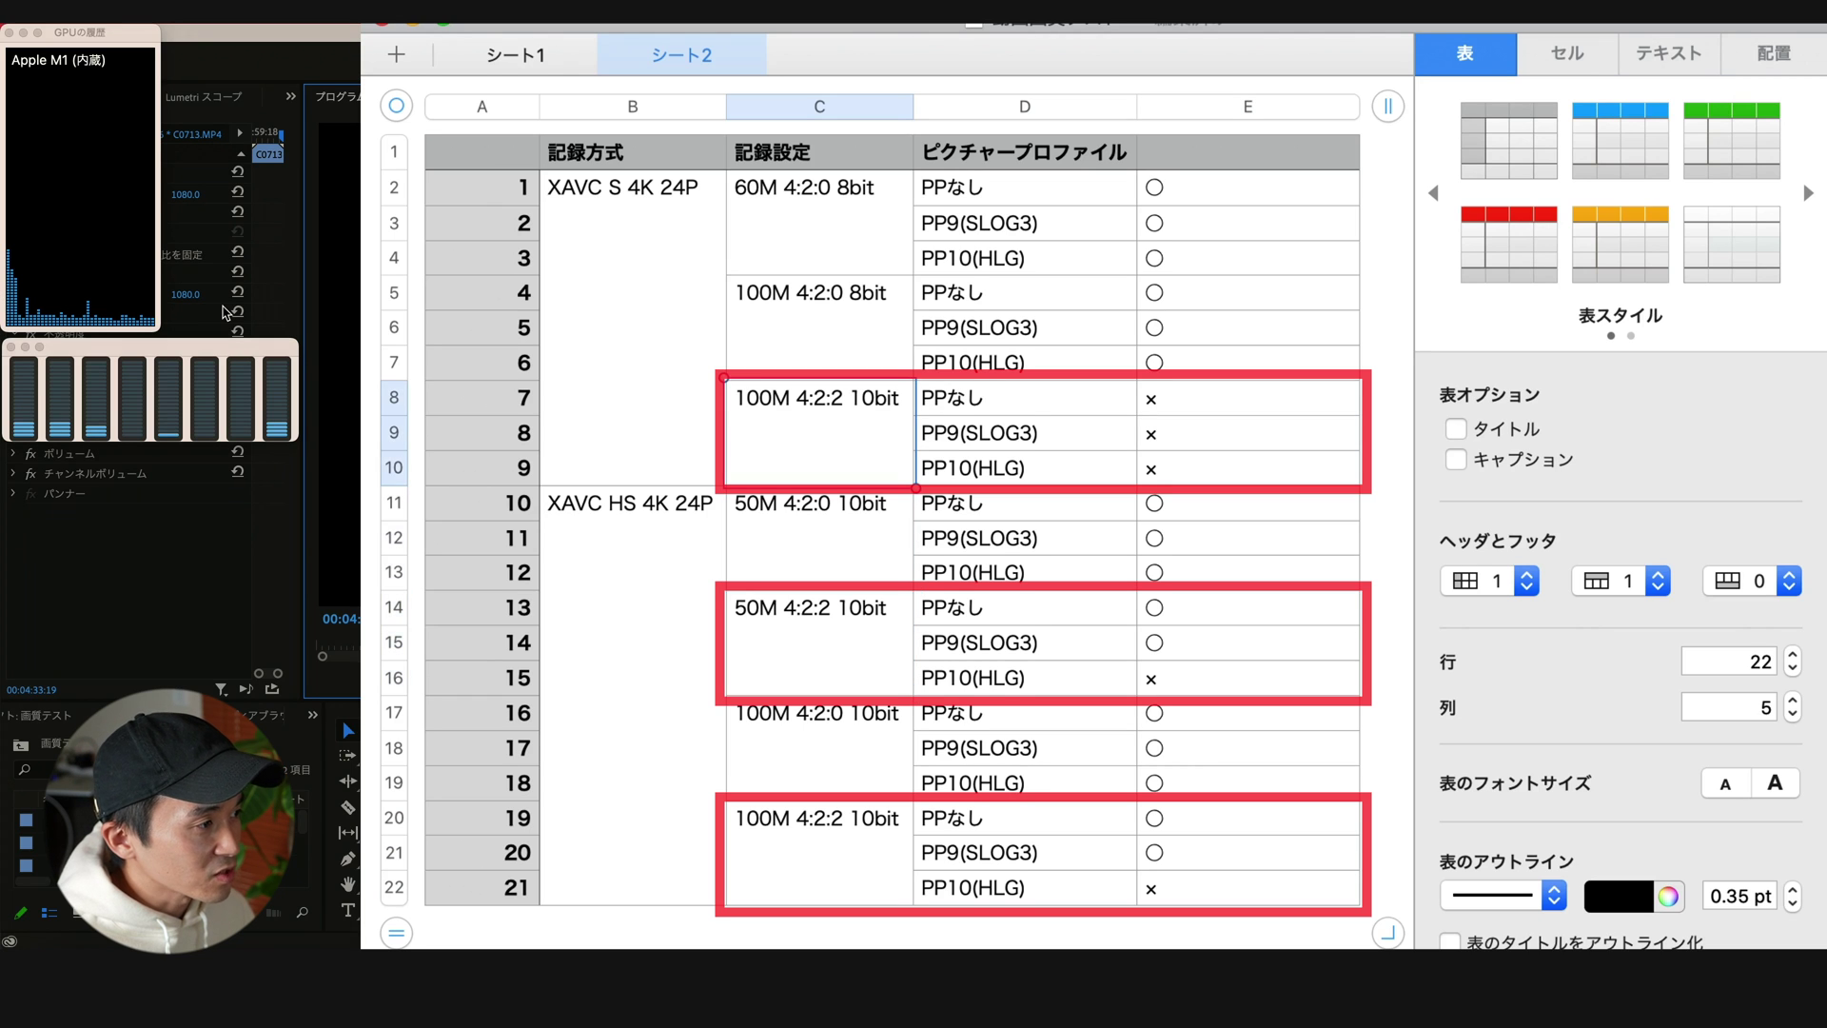
{"action": "key", "text": "Down"}
{"action": "key", "text": "Down"}
{"action": "key", "text": "Down"}
{"action": "key", "text": "Down"}
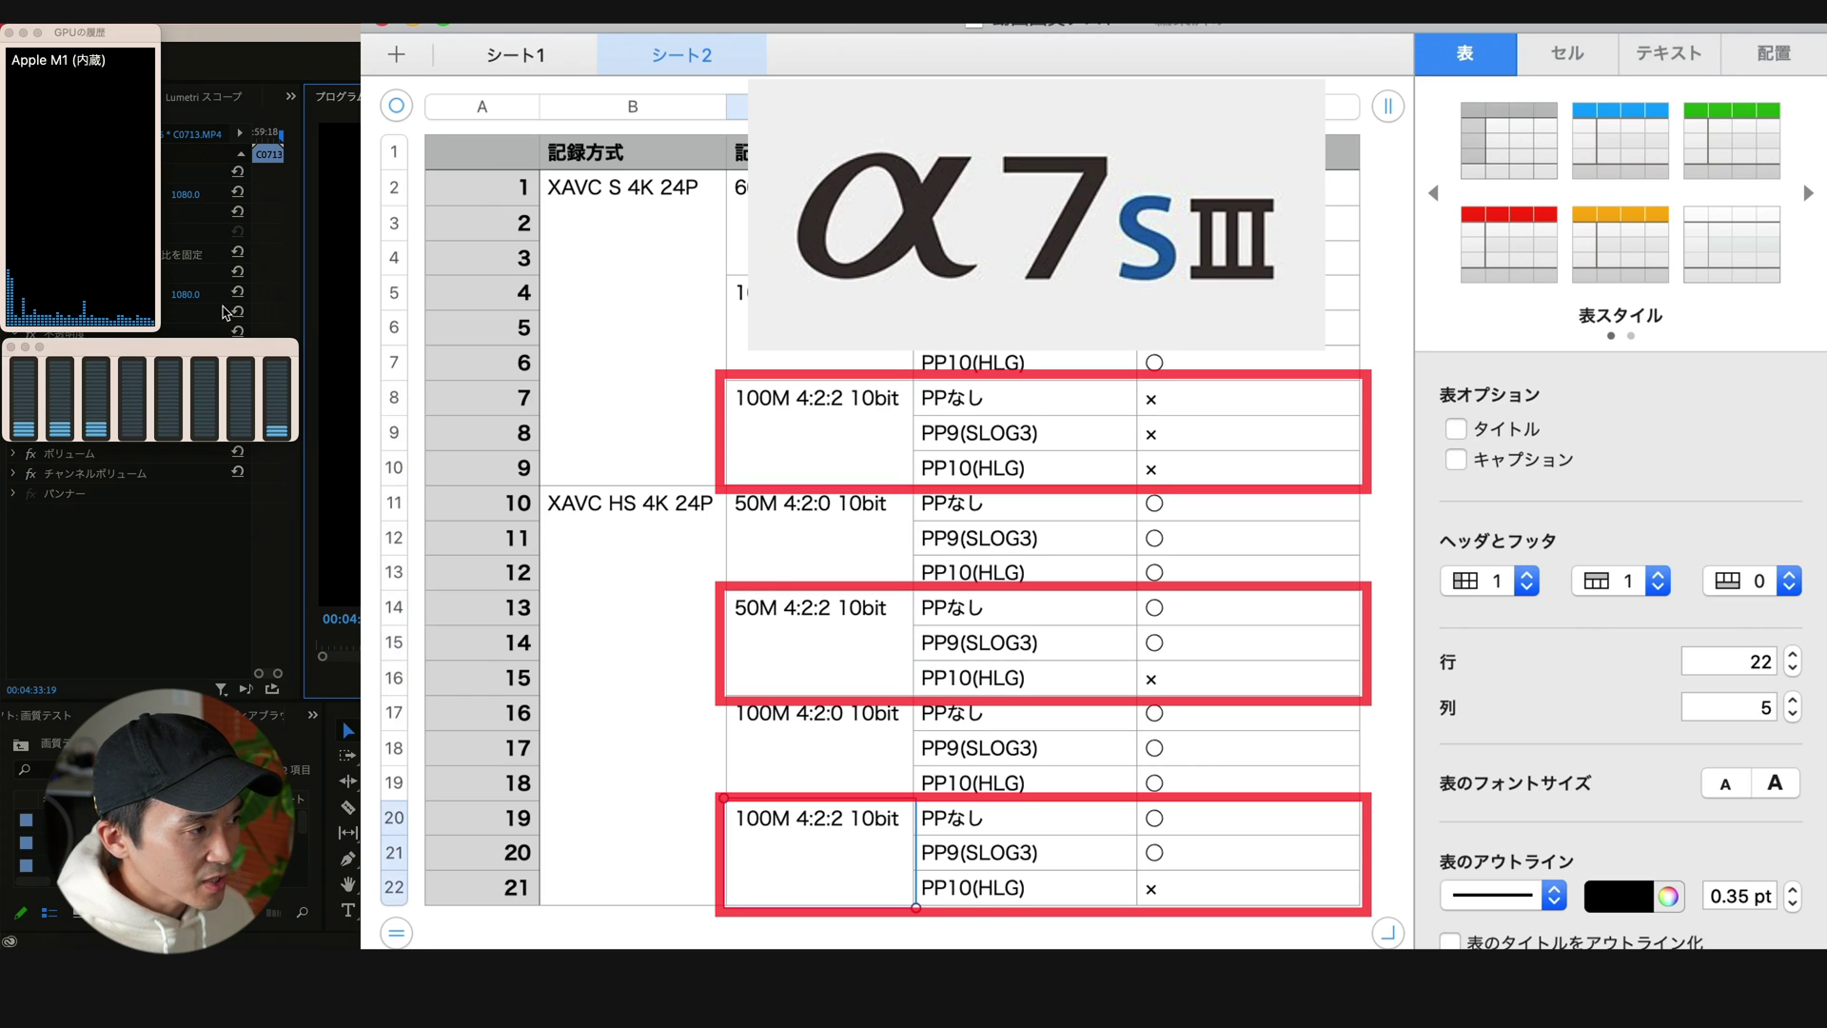
{"action": "key", "text": "Up"}
{"action": "key", "text": "Up"}
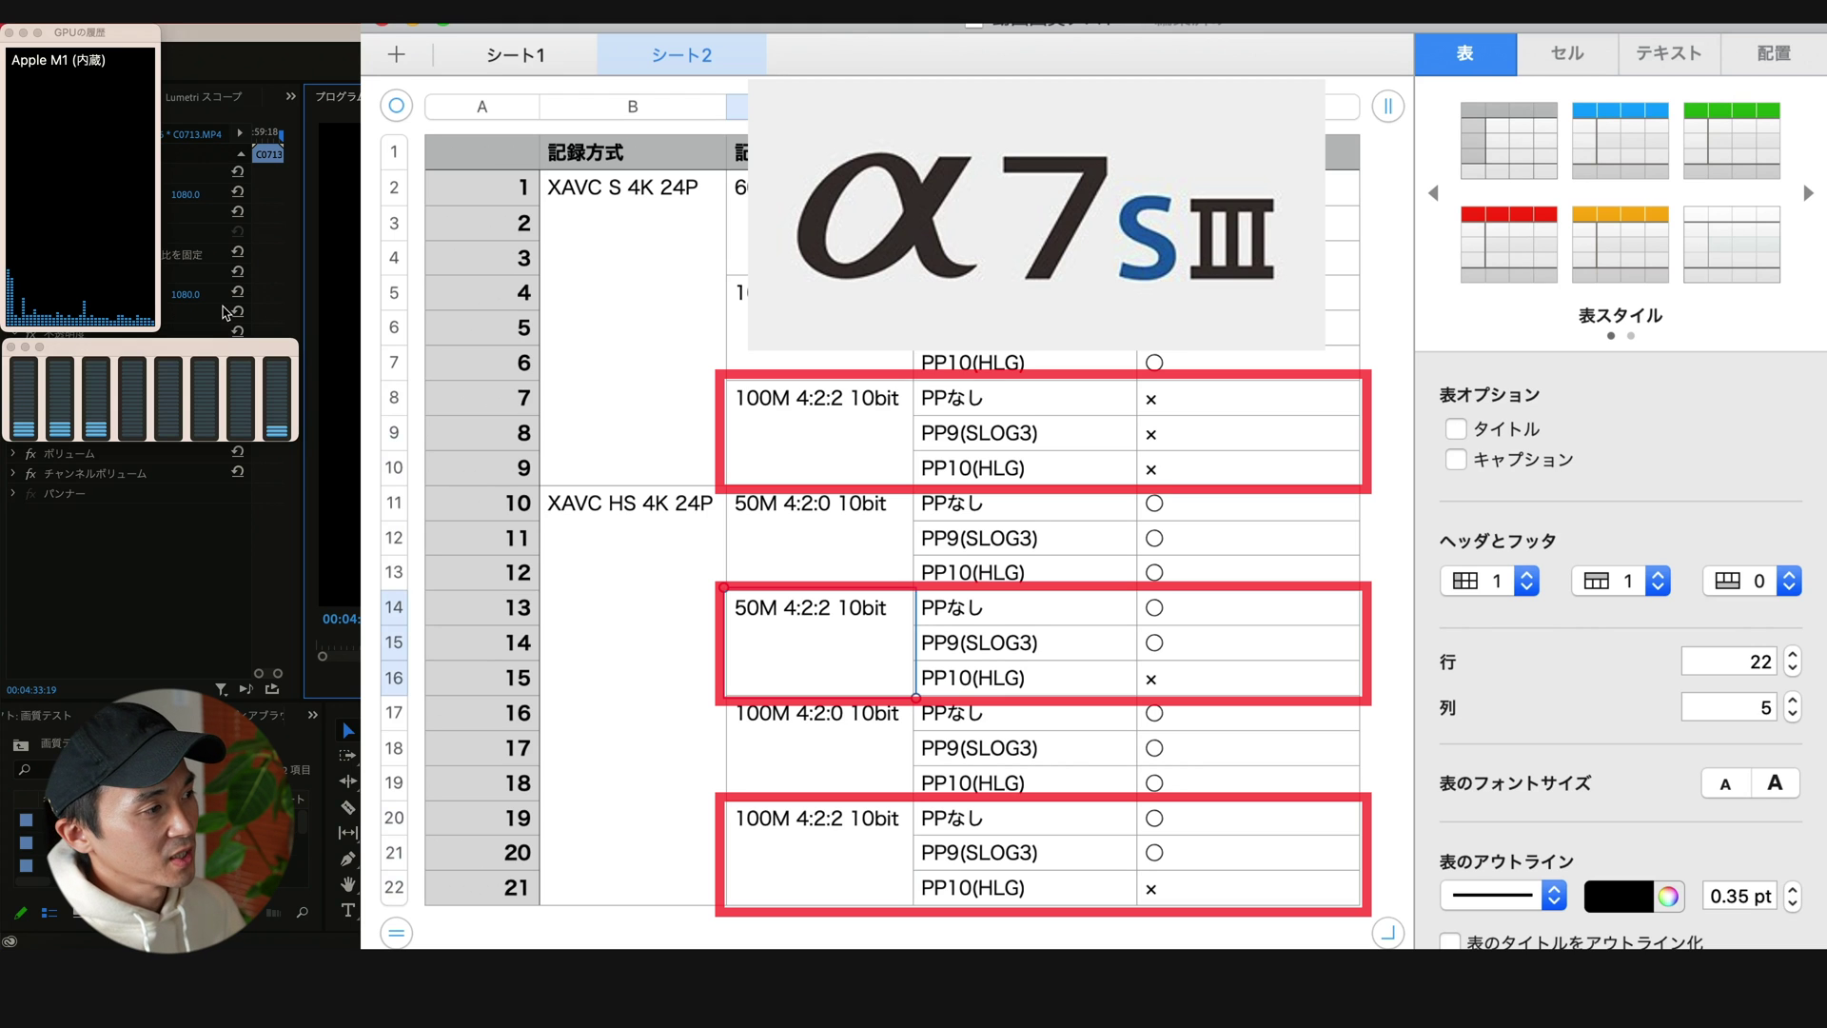